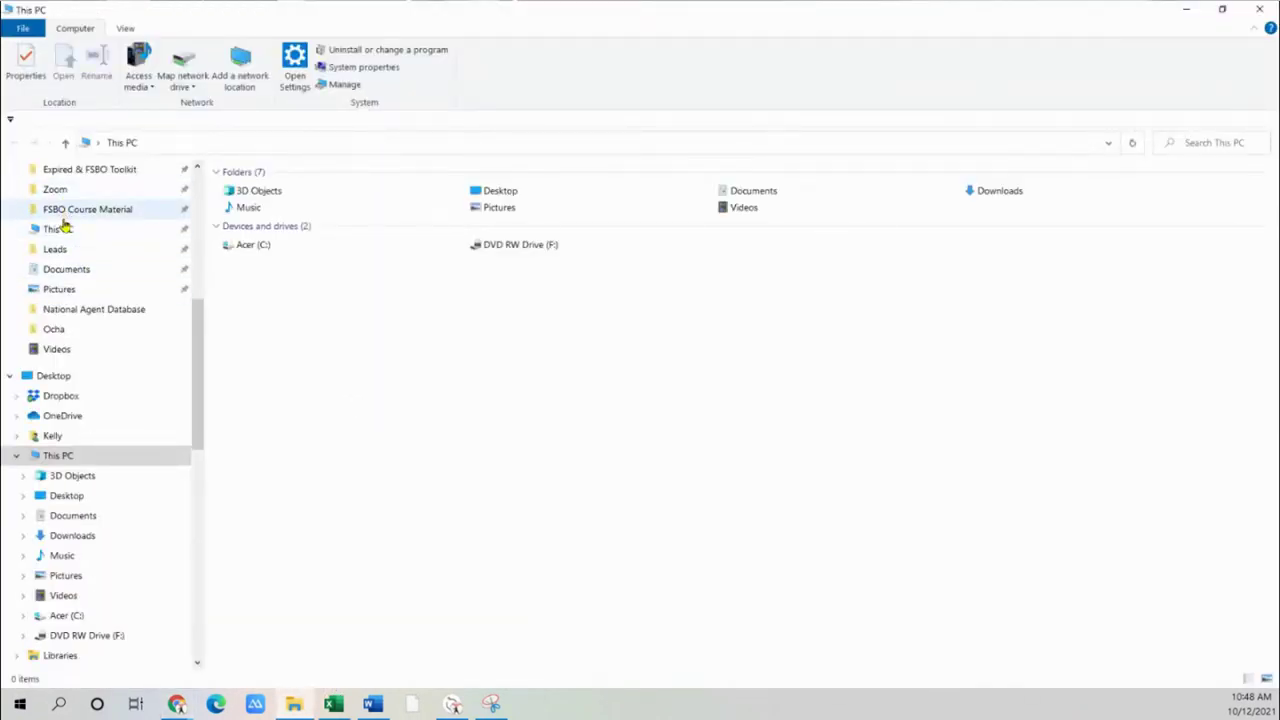
- Examine the saved property pictures in the FSBO PICTURES folder, and close the folder window
drag(198, 338, 212, 248)
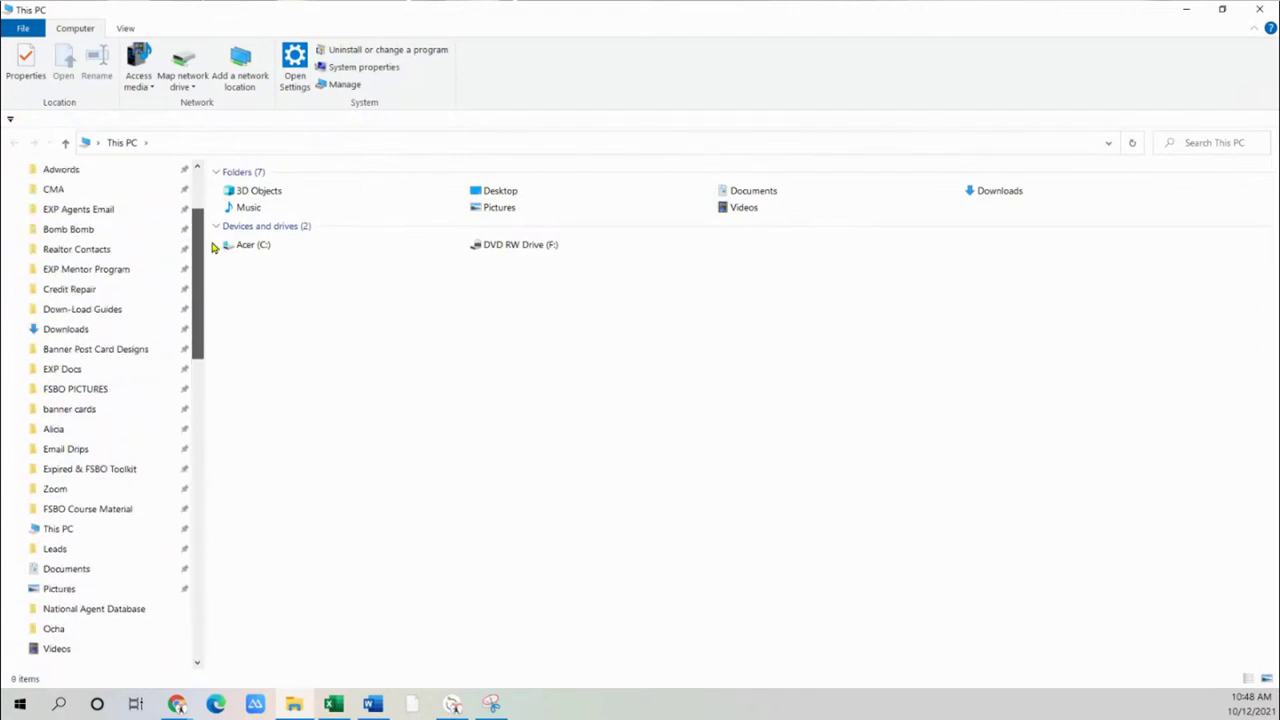
click(86, 390)
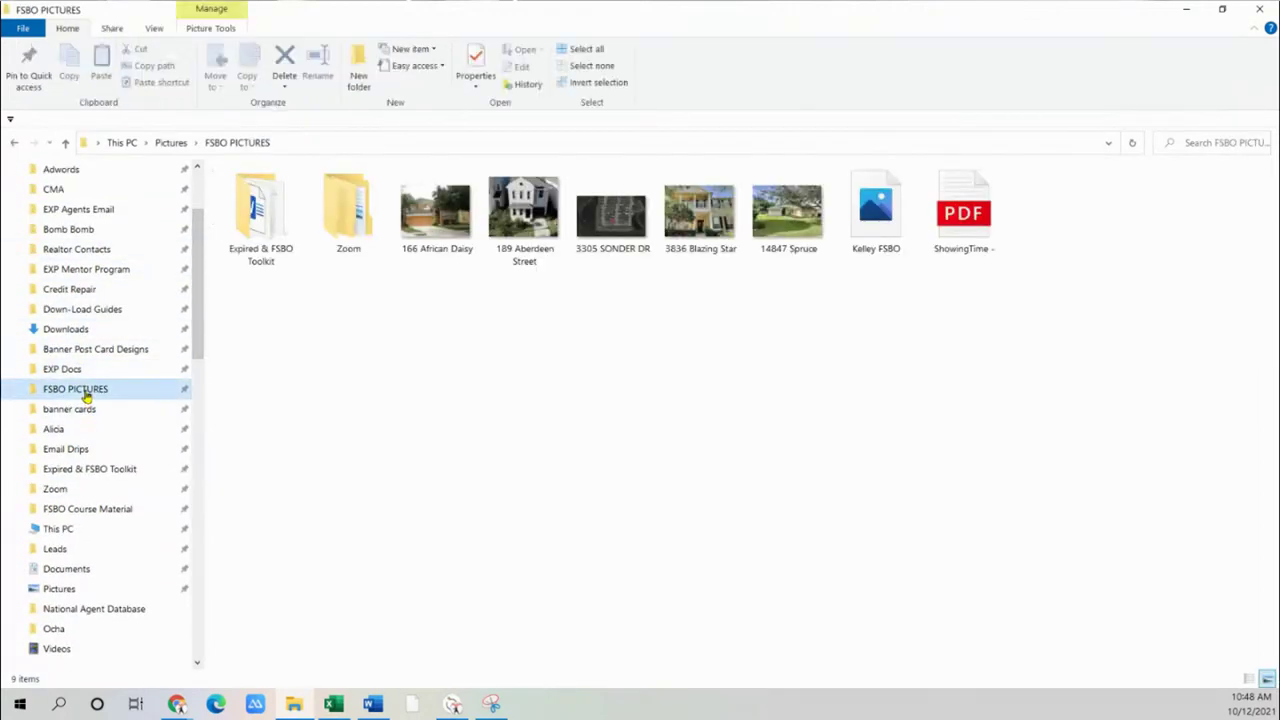
click(1259, 9)
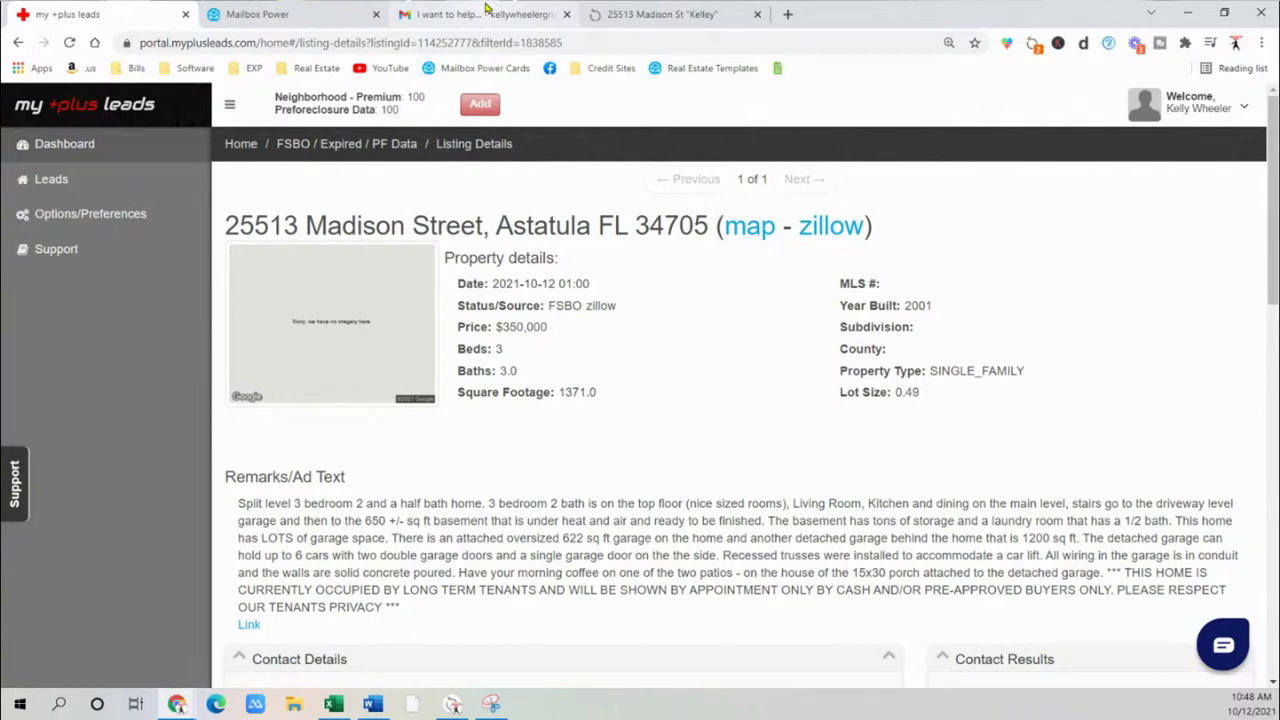
- Switch to Mailbox Power and start creating a new contact
click(314, 10)
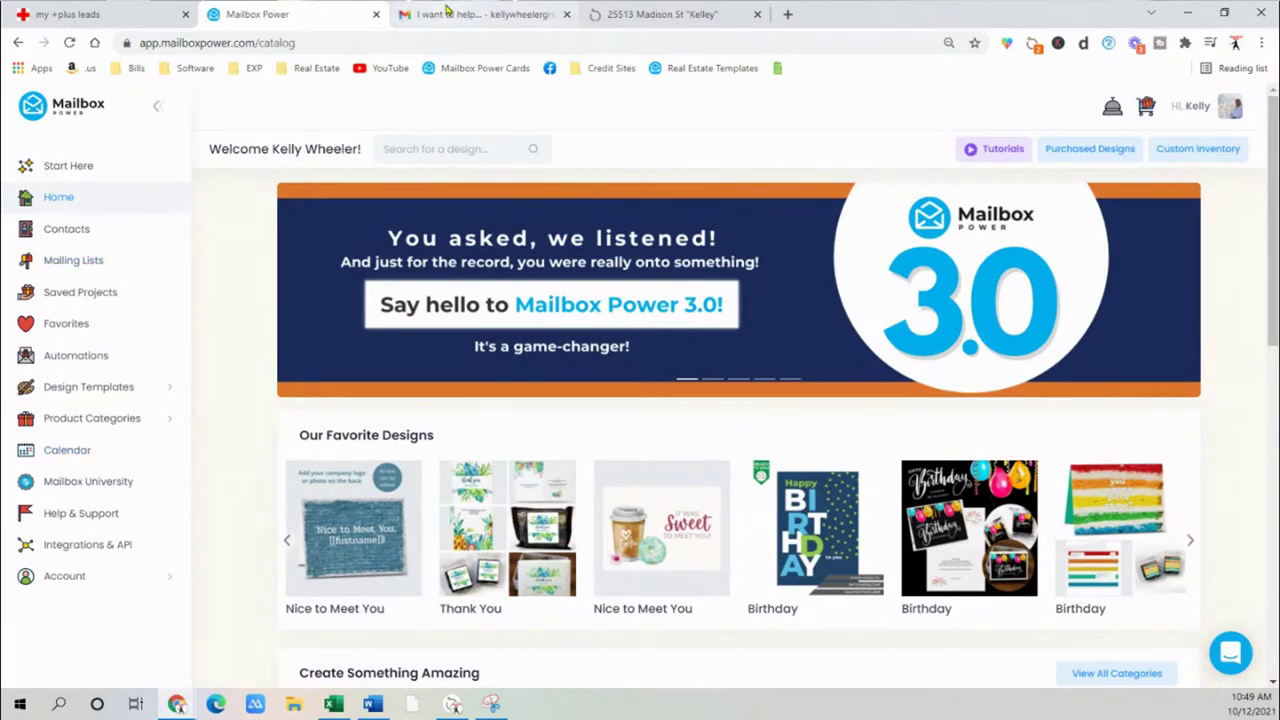
click(450, 12)
click(300, 14)
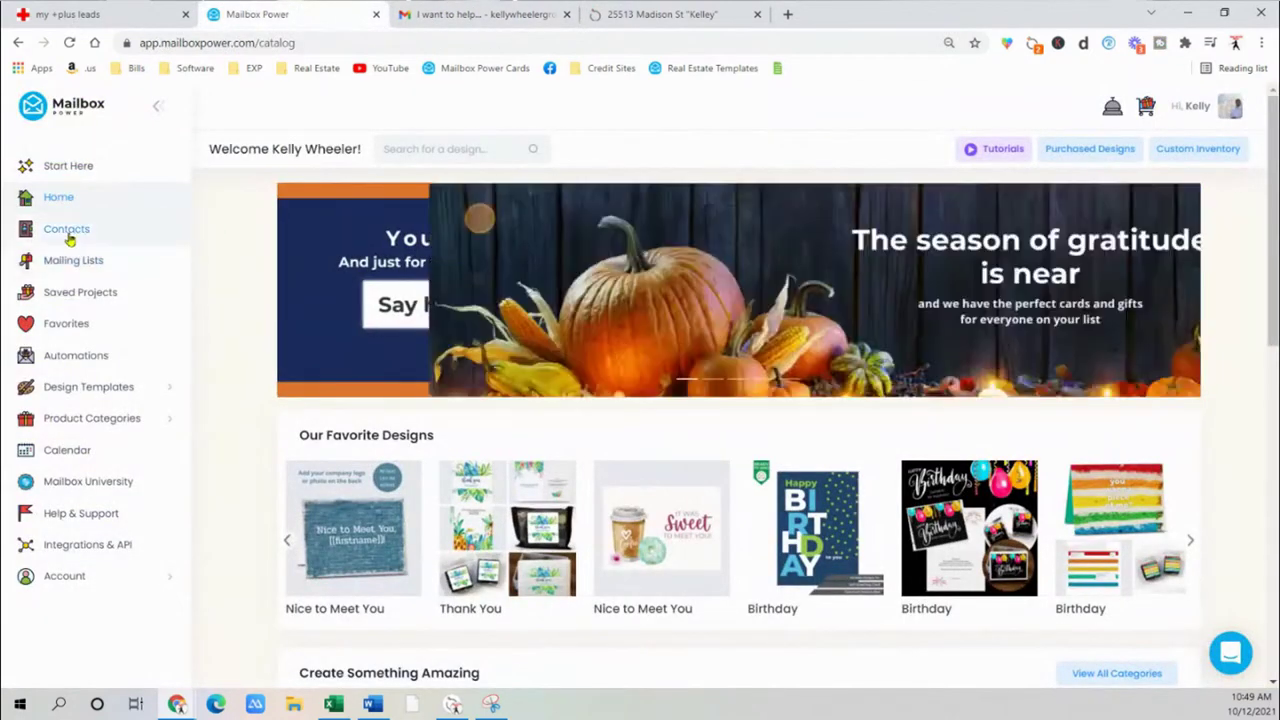
click(66, 233)
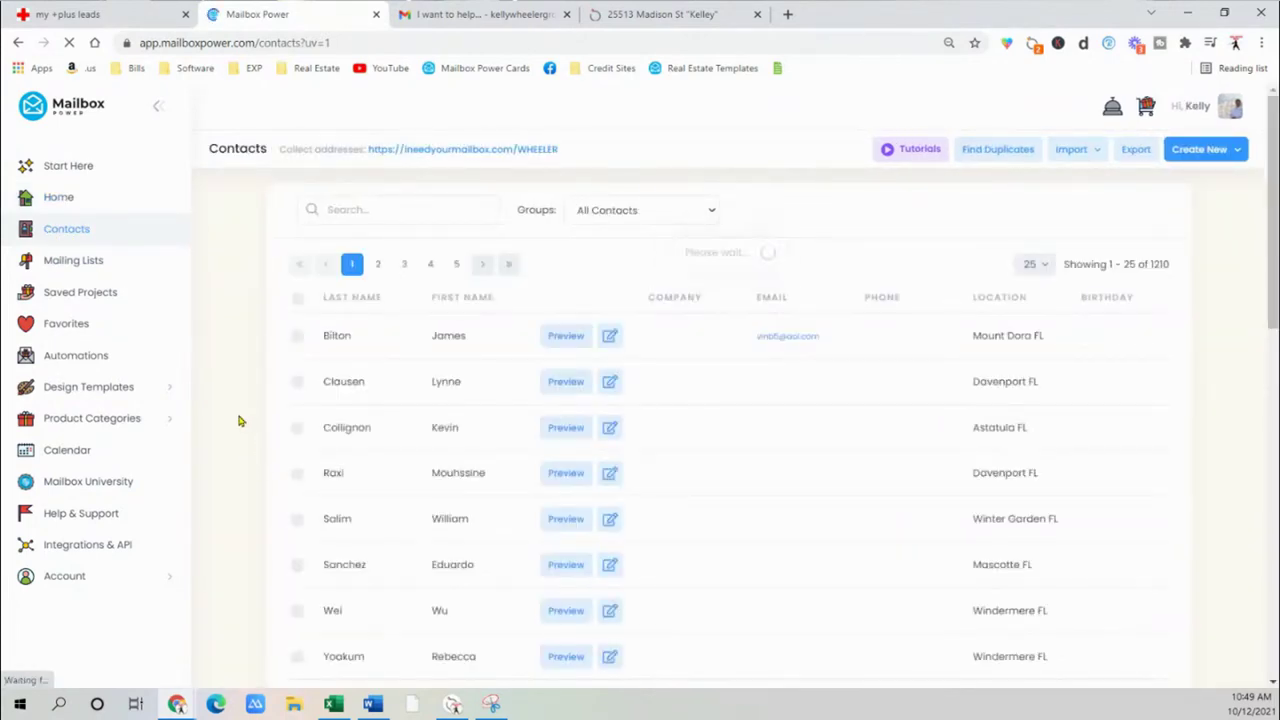
click(1216, 152)
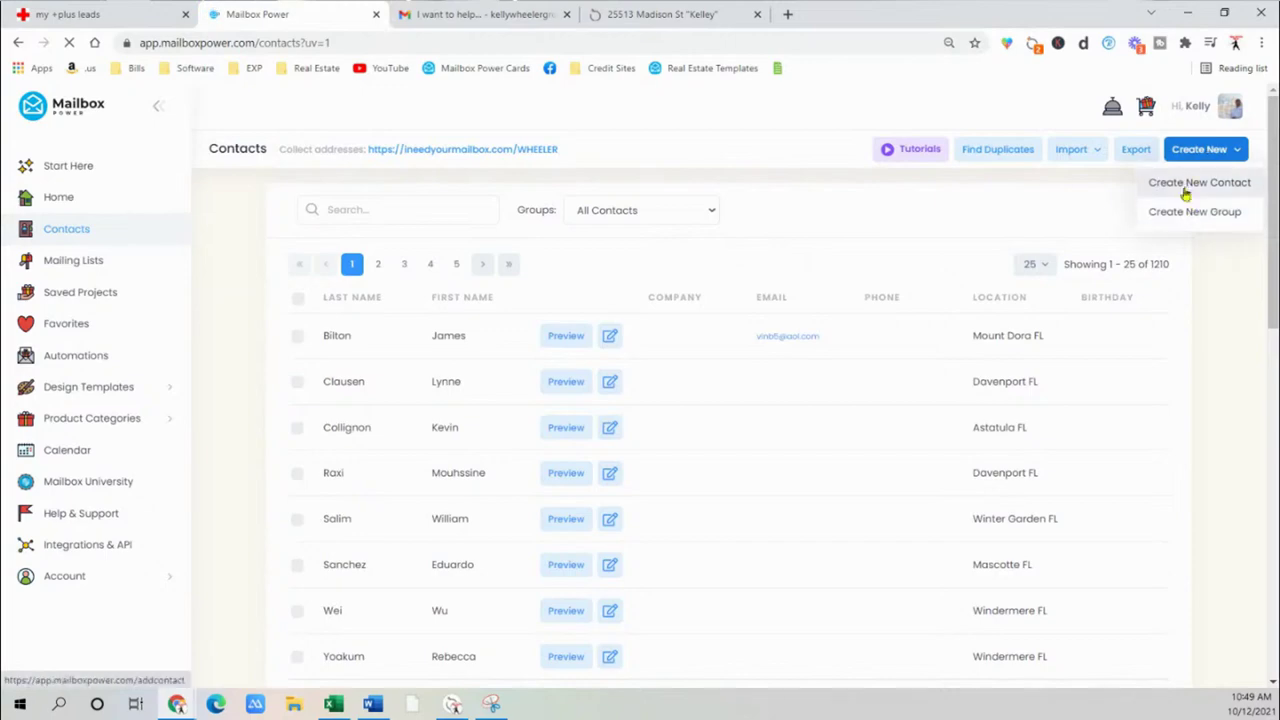
click(1184, 186)
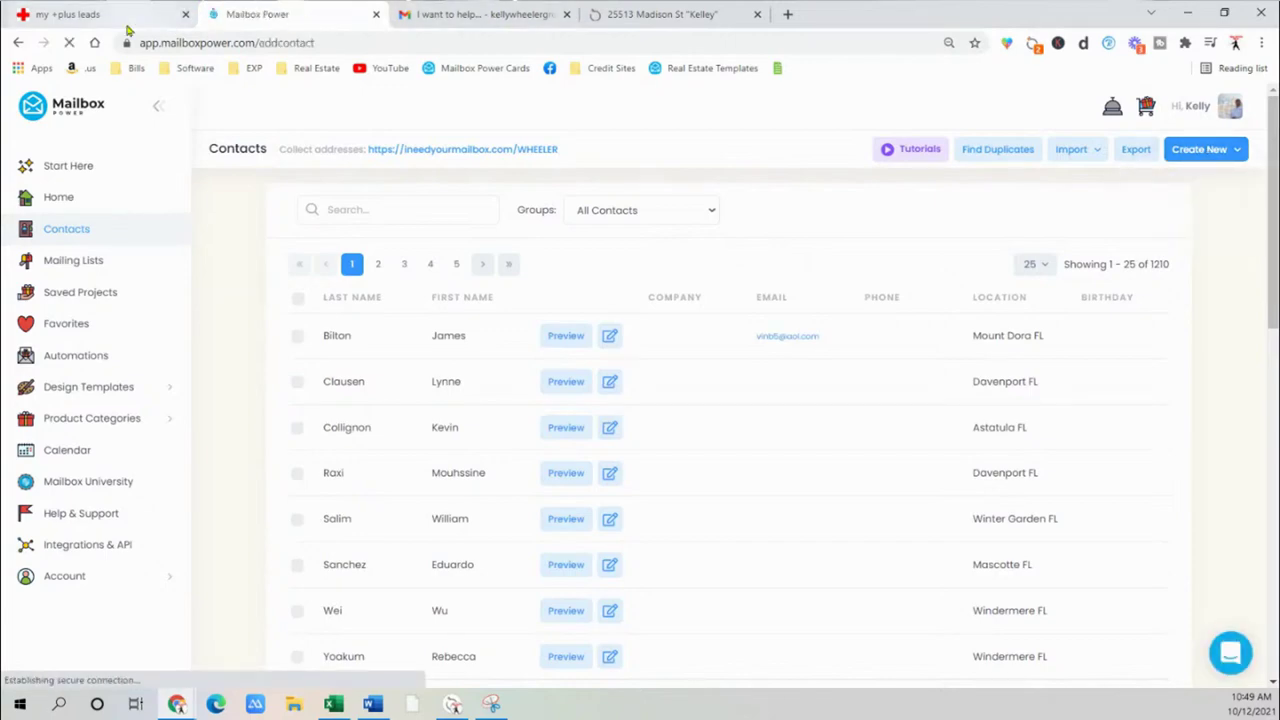
- Copy the seller's full name from the My +Plus Leads listing and paste it as the new contact's first name in Mailbox Power
click(90, 14)
scroll(430, 398, down, 1)
scroll(430, 398, down, 2)
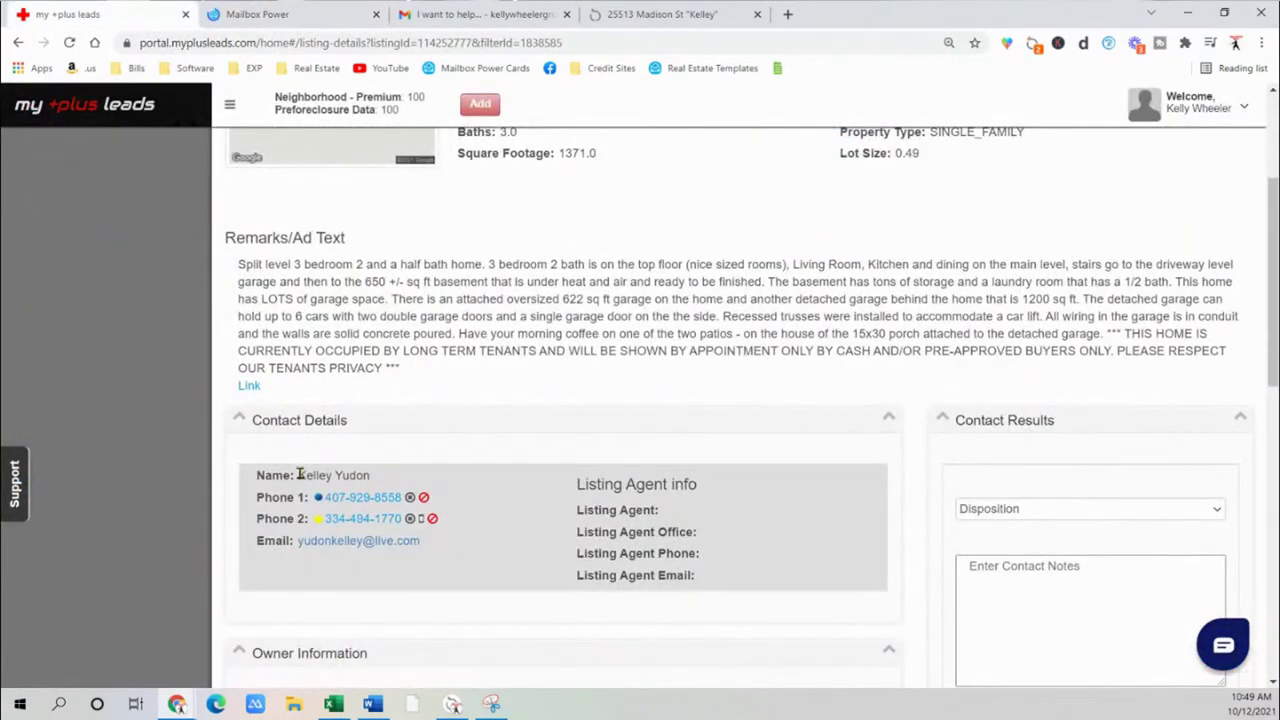
drag(297, 476, 376, 481)
right_click(356, 472)
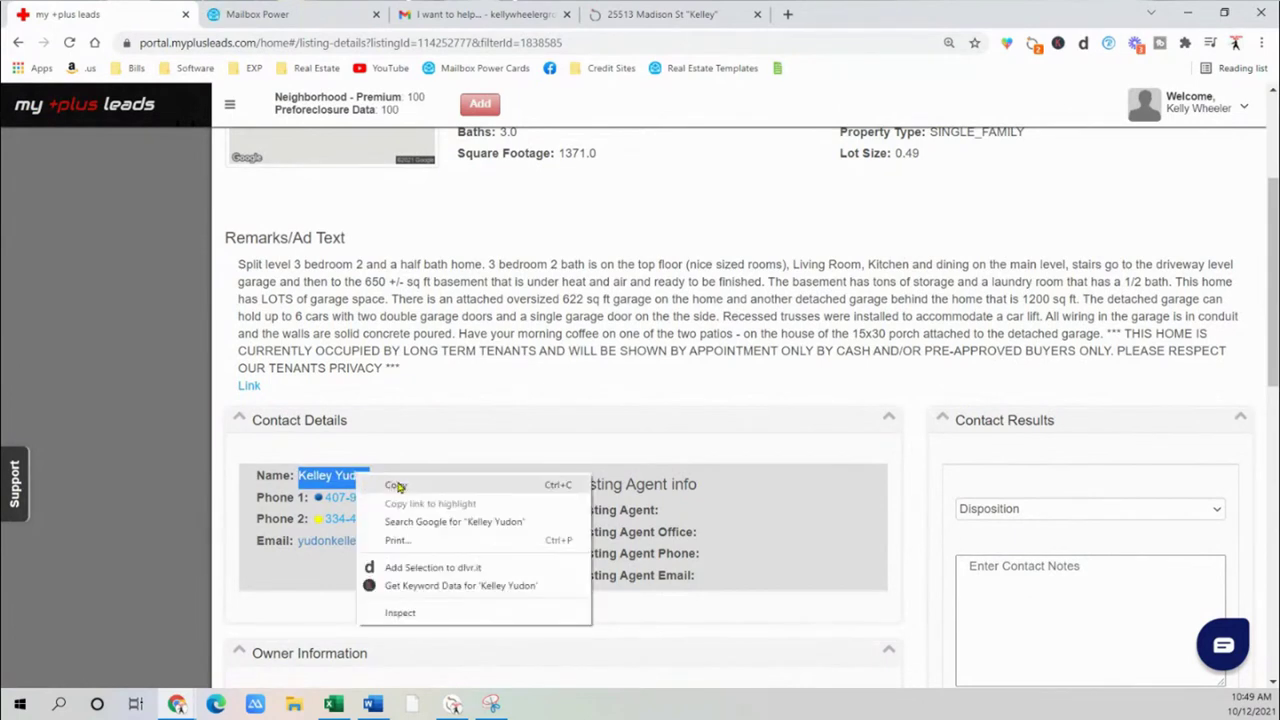
click(400, 488)
click(257, 14)
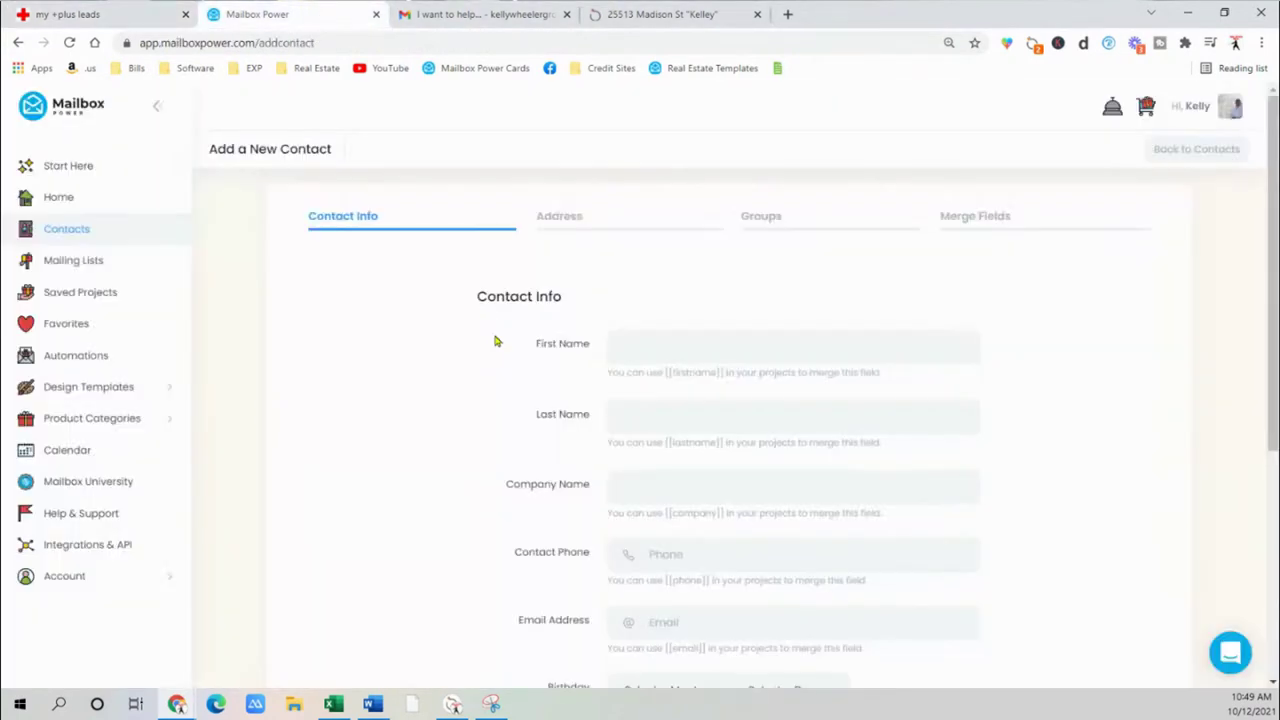
right_click(627, 344)
click(667, 467)
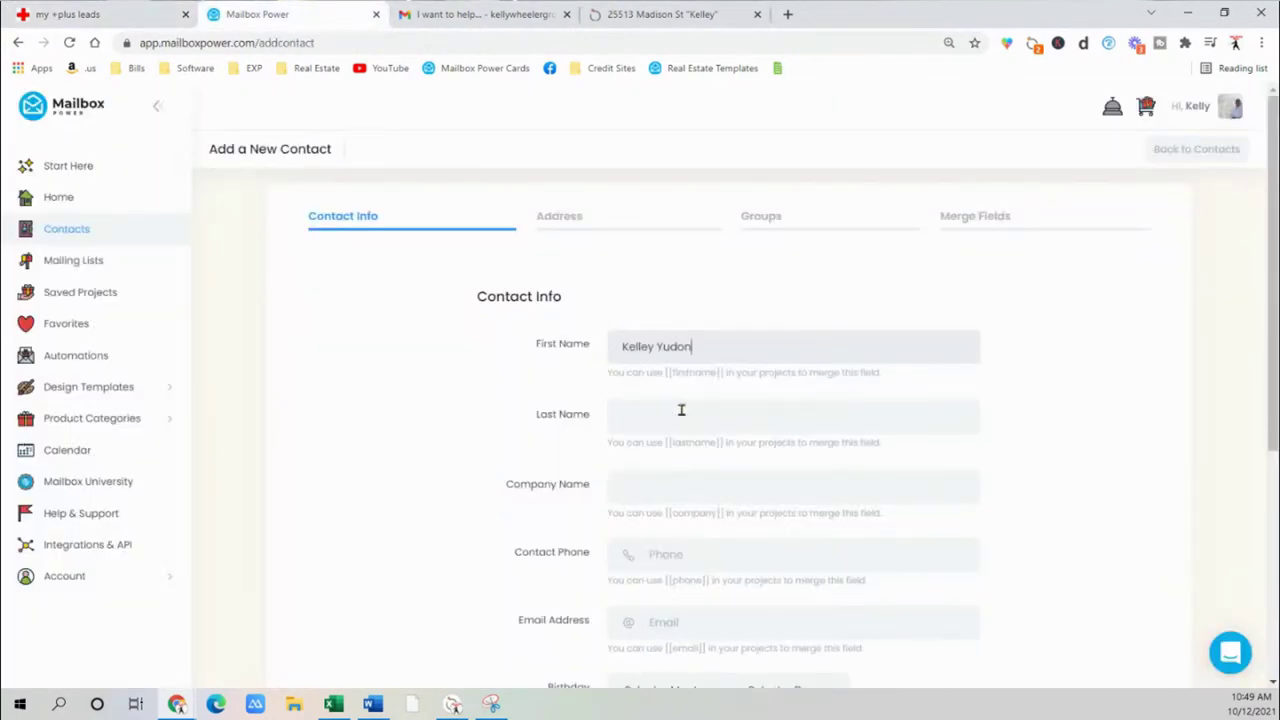
- Move the surname from the first name to the last name entry, and continue to the contact's address
double_click(672, 347)
right_click(672, 347)
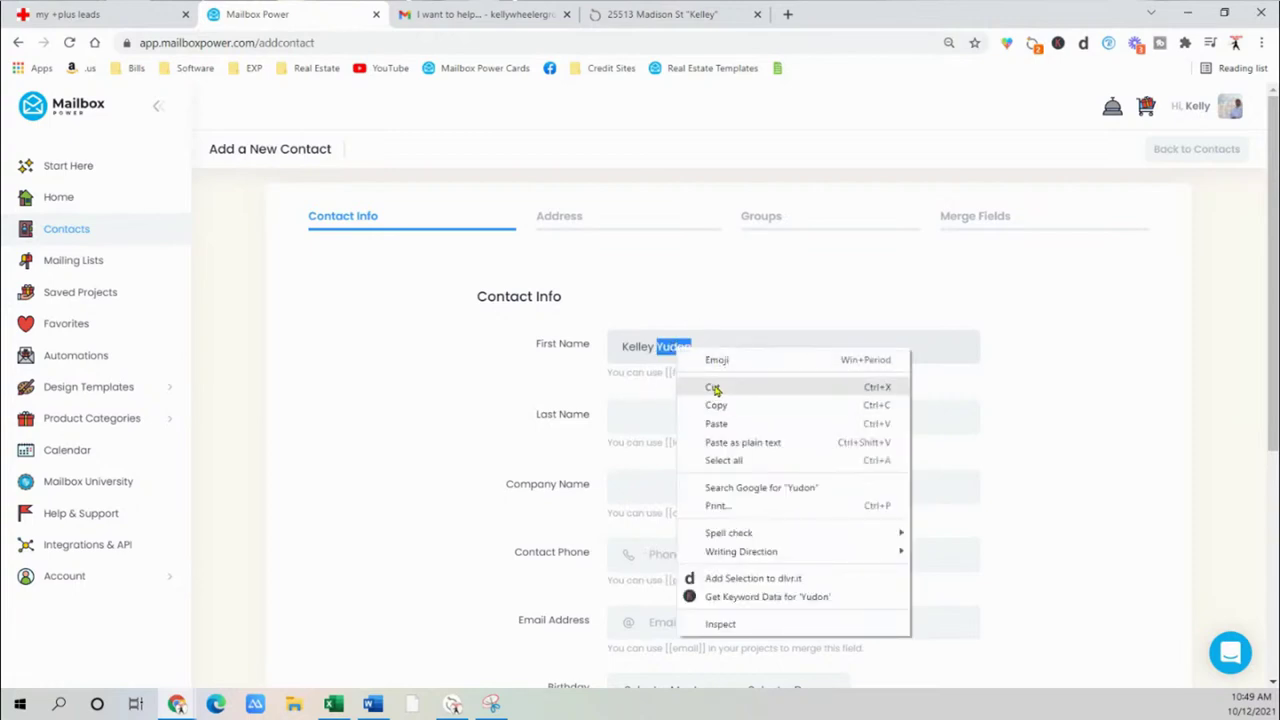
click(729, 388)
click(659, 417)
right_click(659, 417)
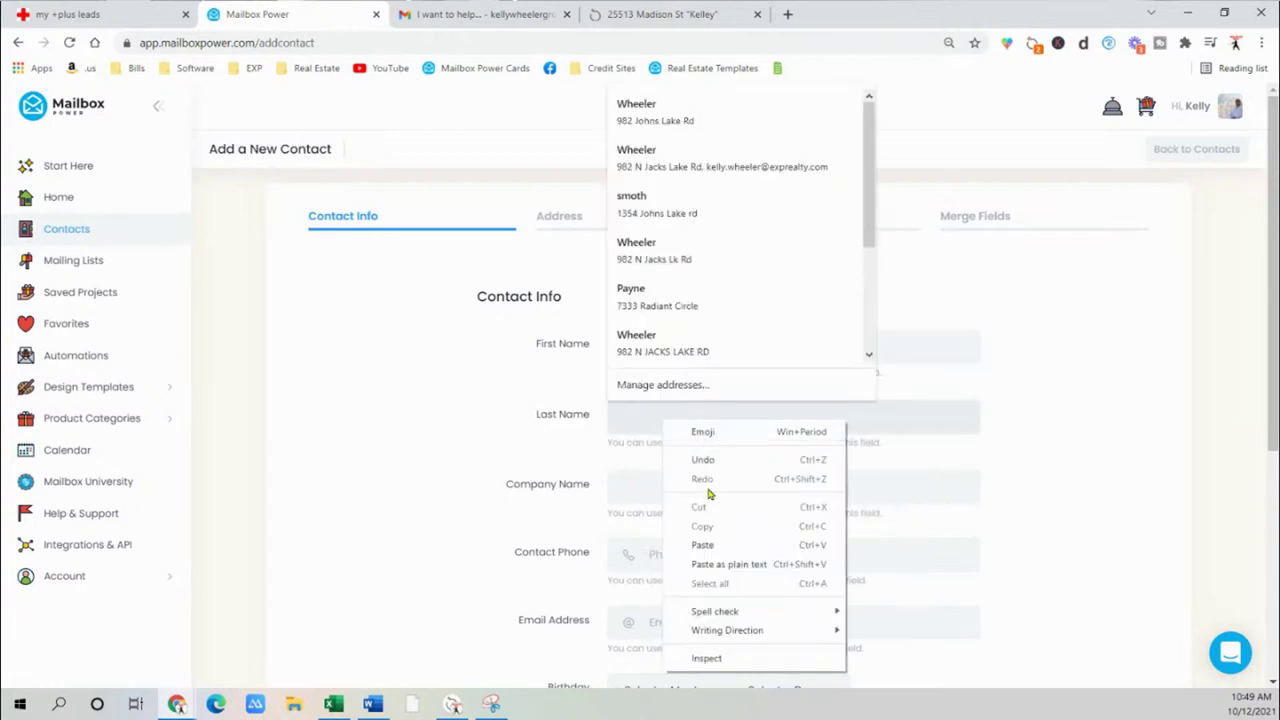
click(702, 542)
scroll(476, 440, down, 4)
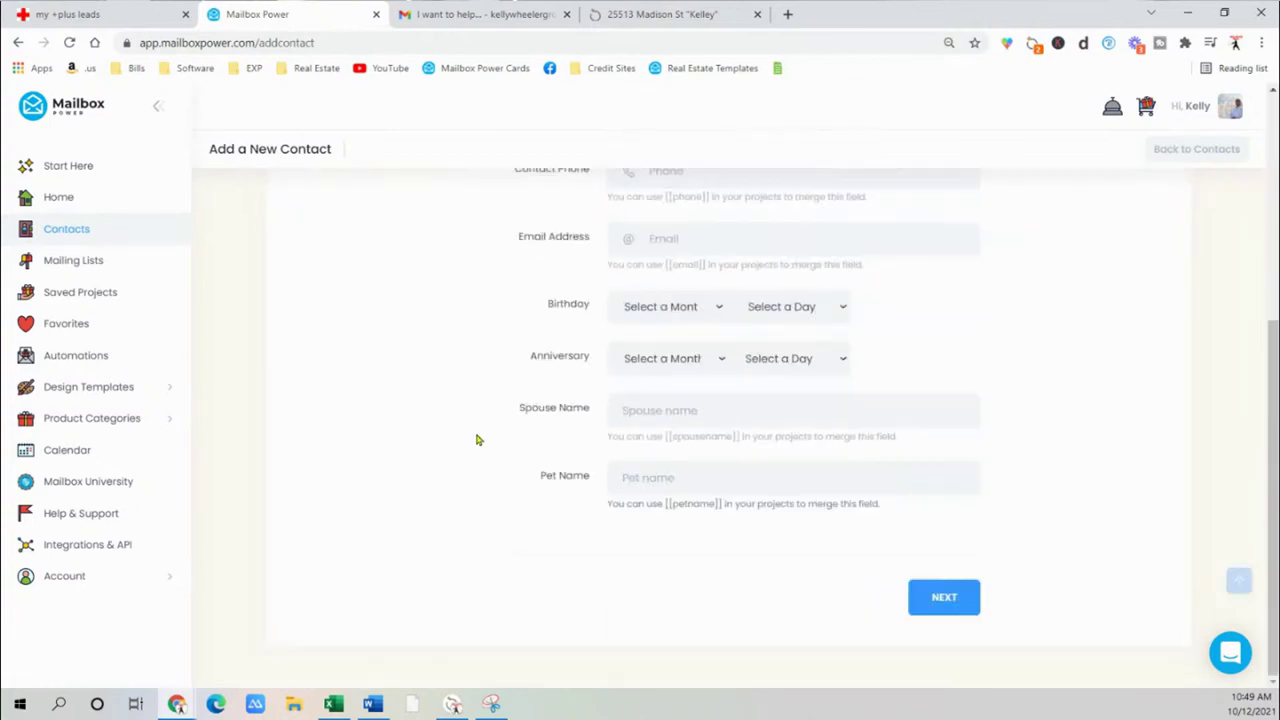
click(955, 609)
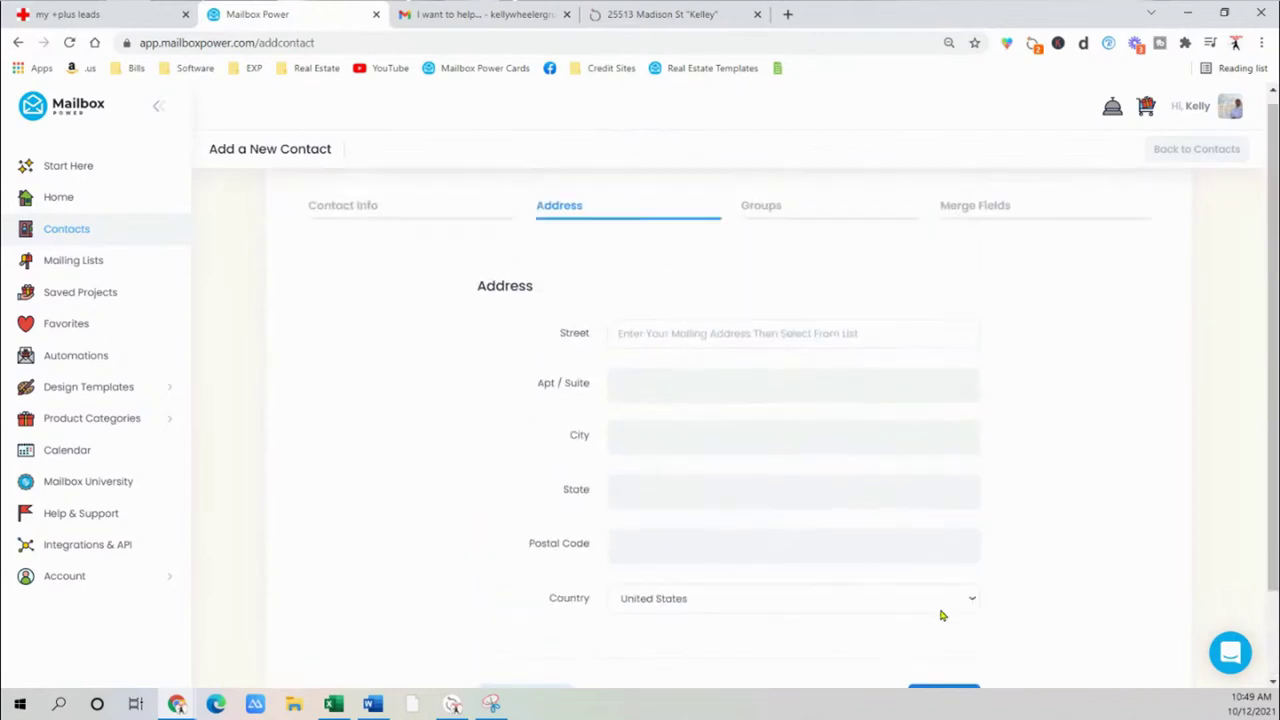
- Copy the street address from the My +Plus Leads listing into the contact's address, choosing the suggestion that matches the listing's city
click(68, 14)
scroll(399, 382, up, 6)
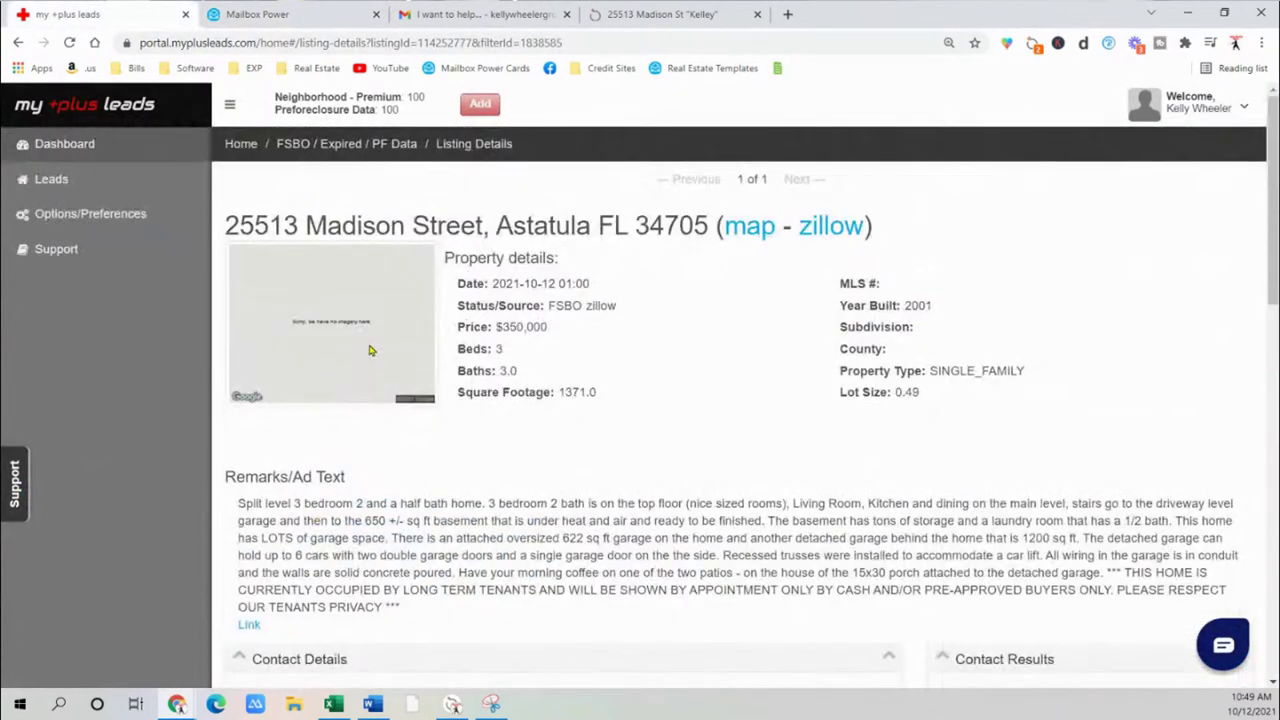
drag(226, 226, 465, 229)
right_click(465, 229)
click(497, 243)
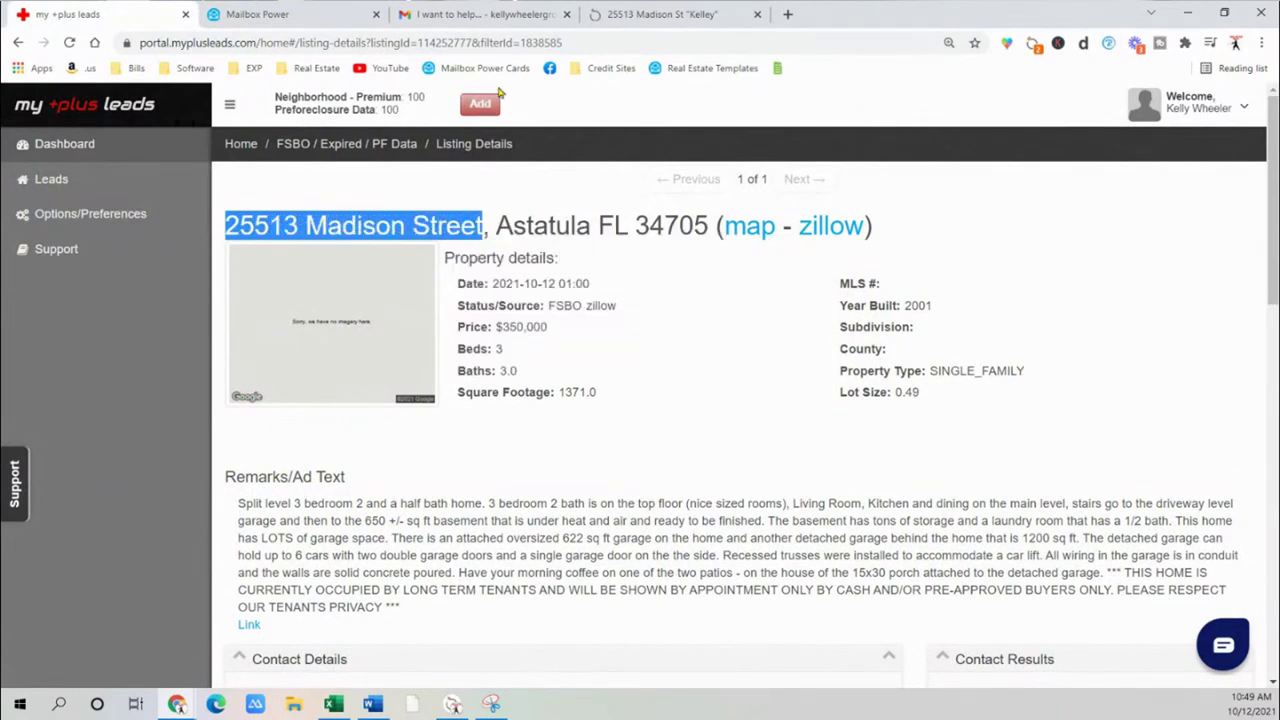
click(257, 14)
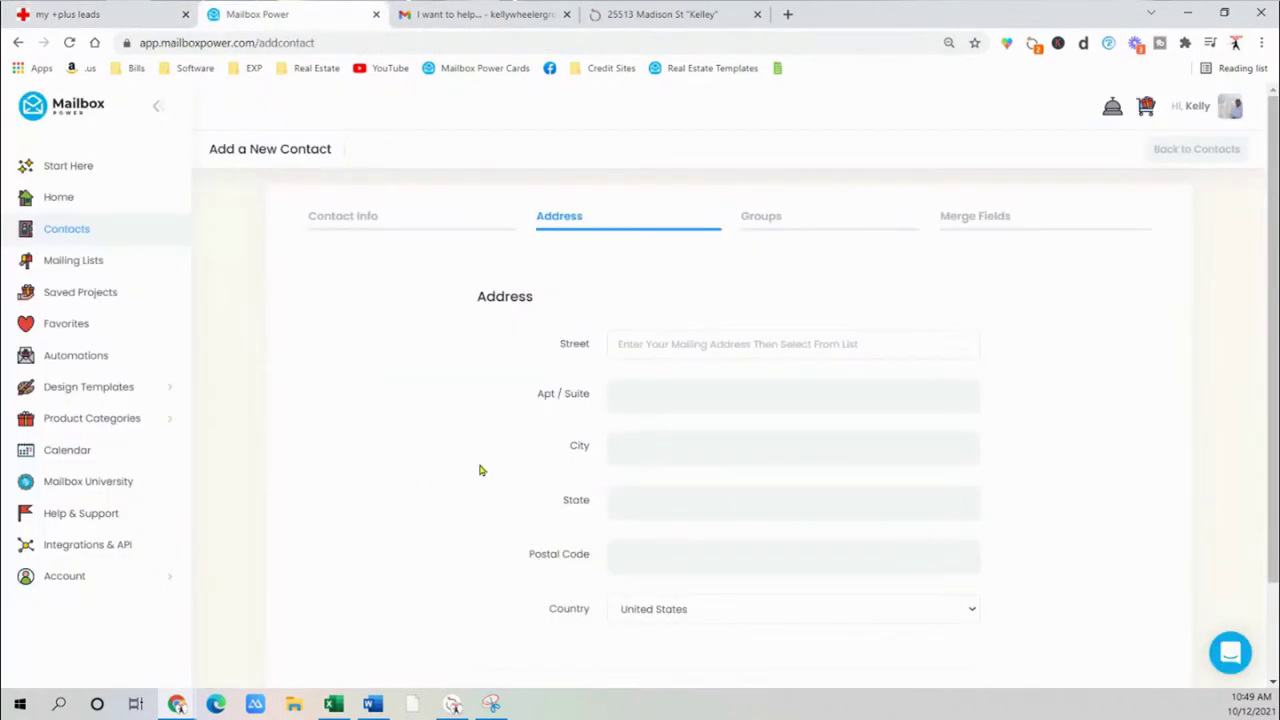
click(664, 346)
right_click(665, 347)
click(707, 472)
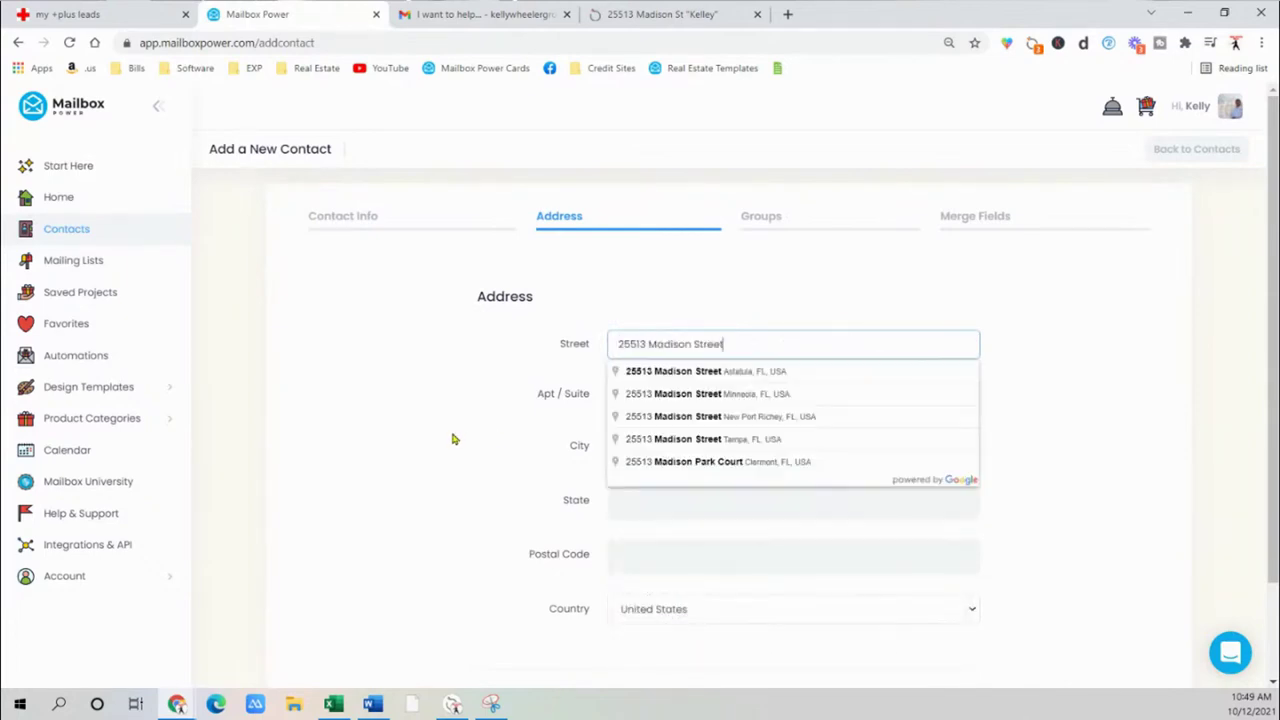
click(722, 372)
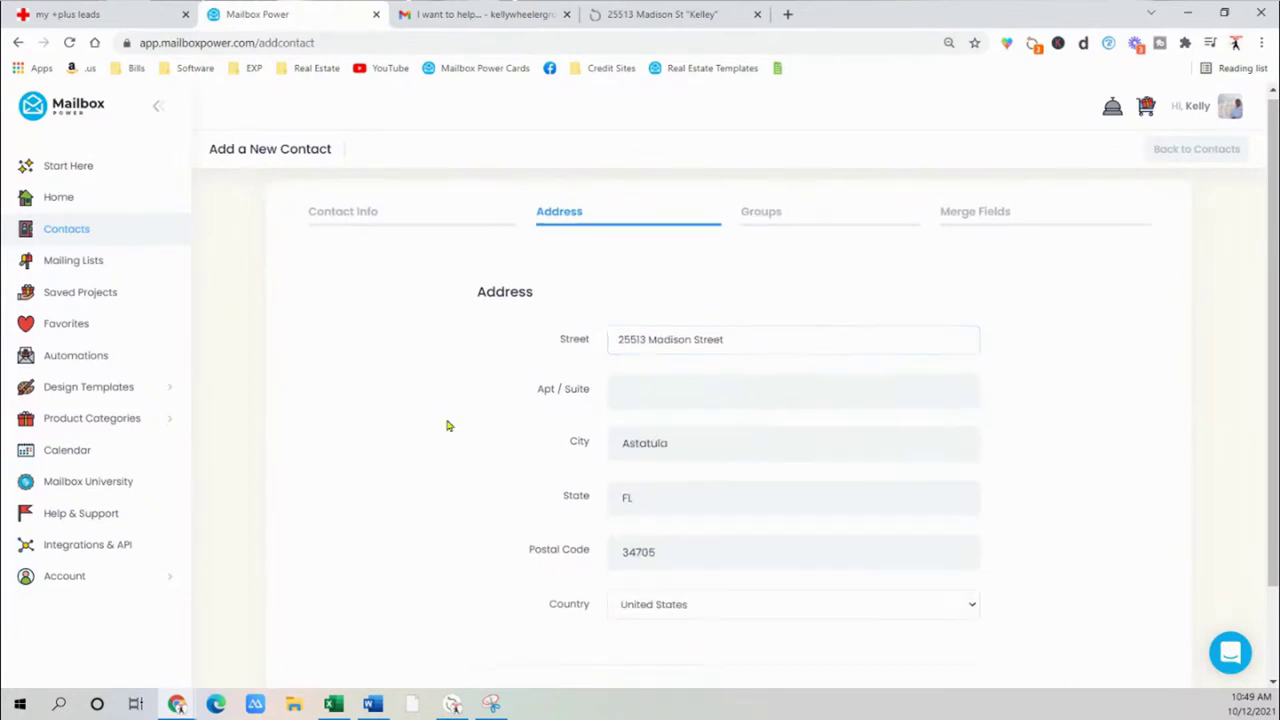
- Save the new contact without assigning any groups or merge field values
scroll(482, 435, down, 2)
click(944, 597)
scroll(606, 520, down, 4)
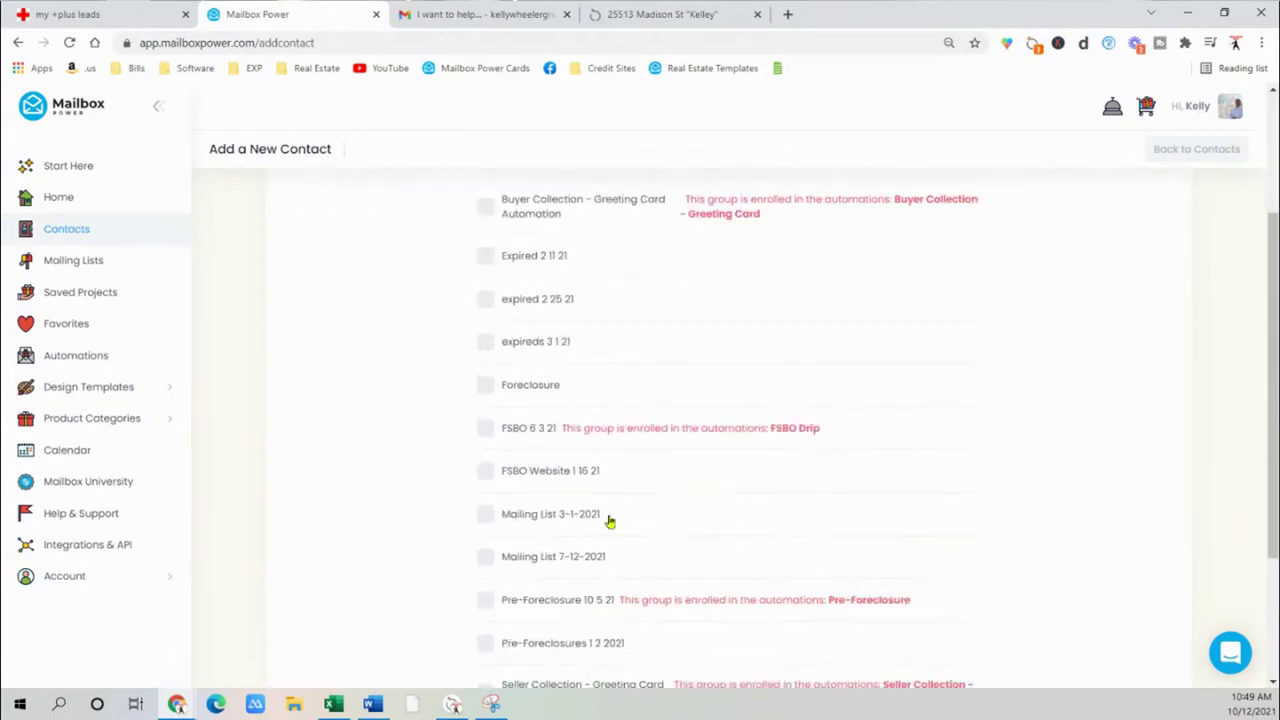
click(944, 597)
scroll(449, 503, down, 5)
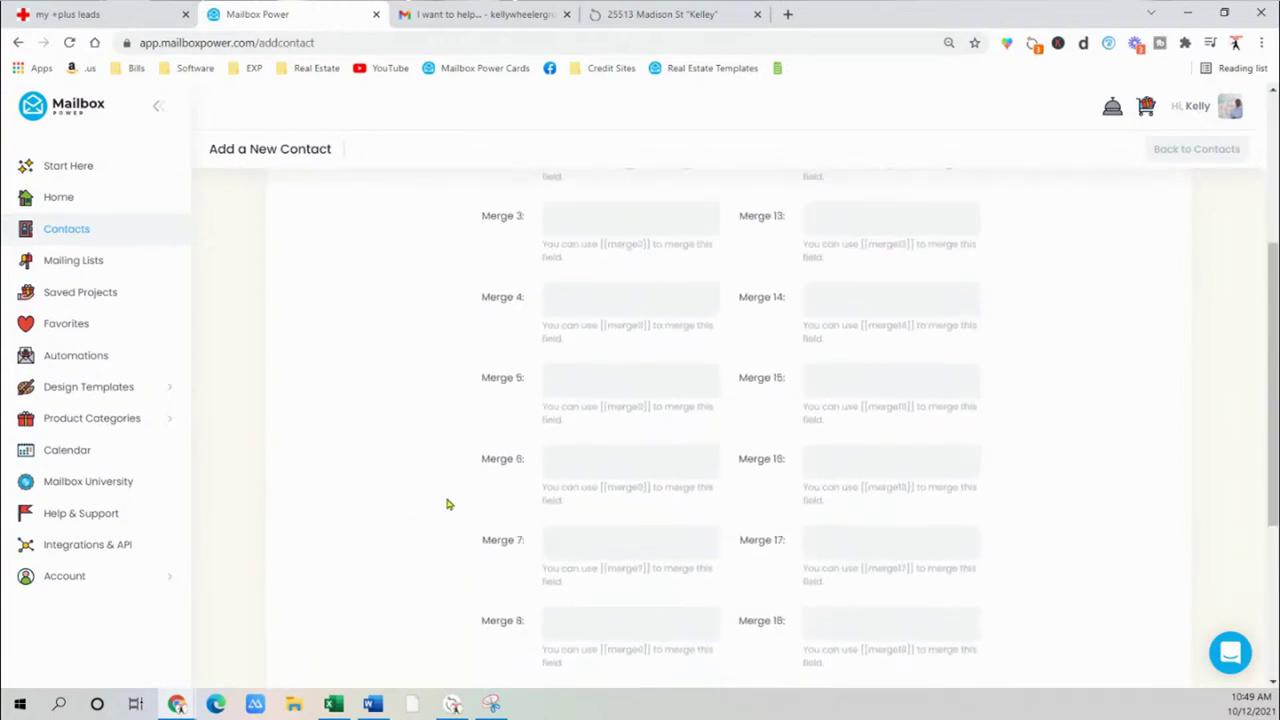
click(916, 603)
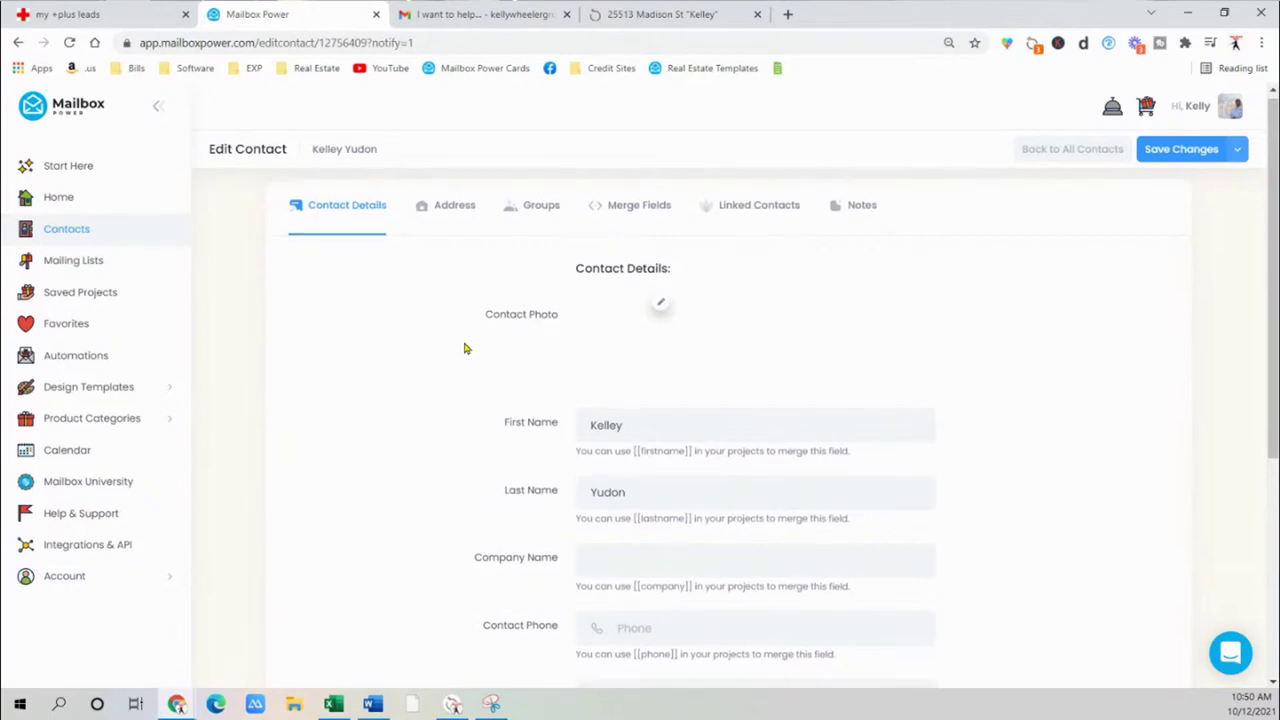
- Upload the seller's house picture from the FSBO PICTURES folder as the contact photo, and save the changes
scroll(463, 346, down, 3)
scroll(463, 346, up, 3)
click(661, 312)
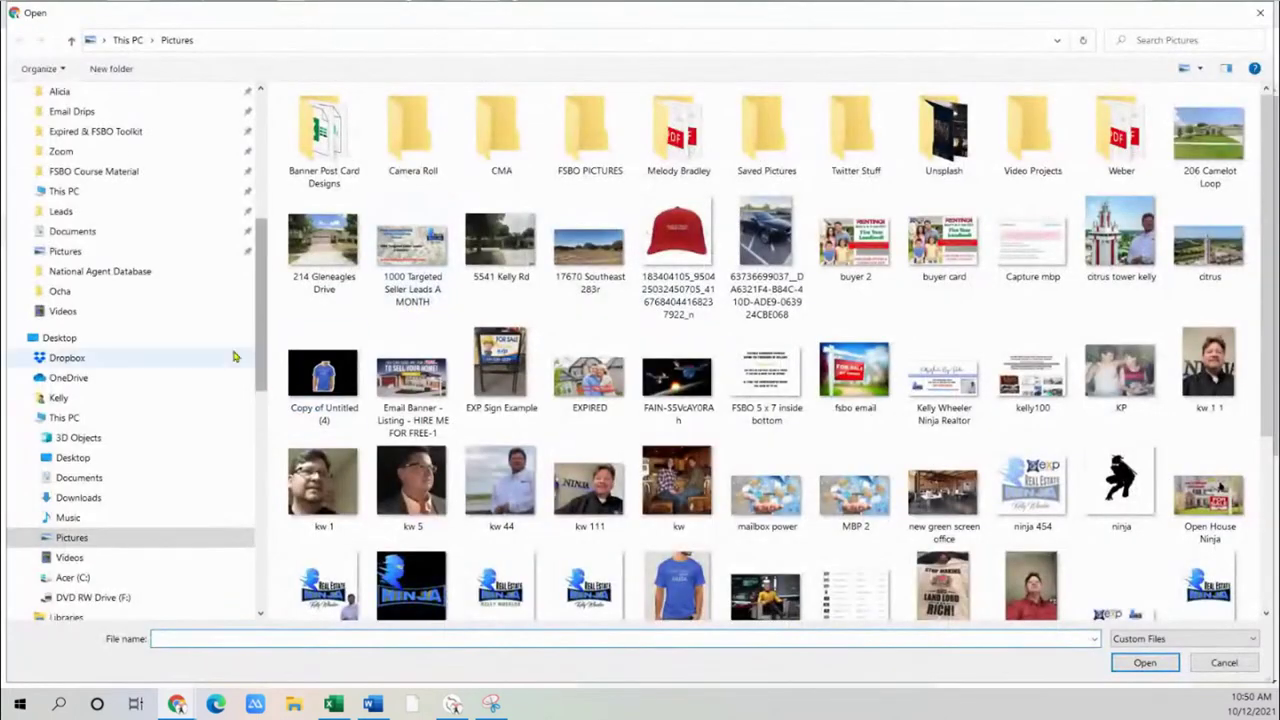
scroll(200, 230, up, 3)
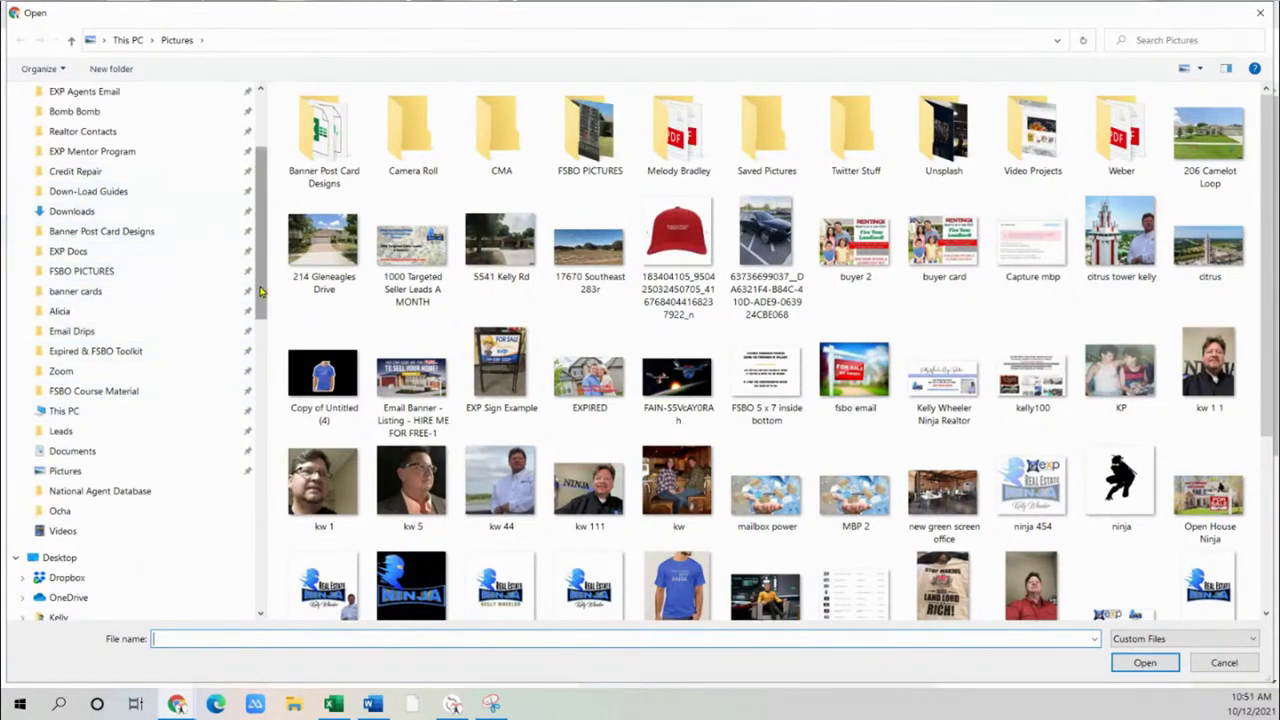
scroll(160, 240, up, 2)
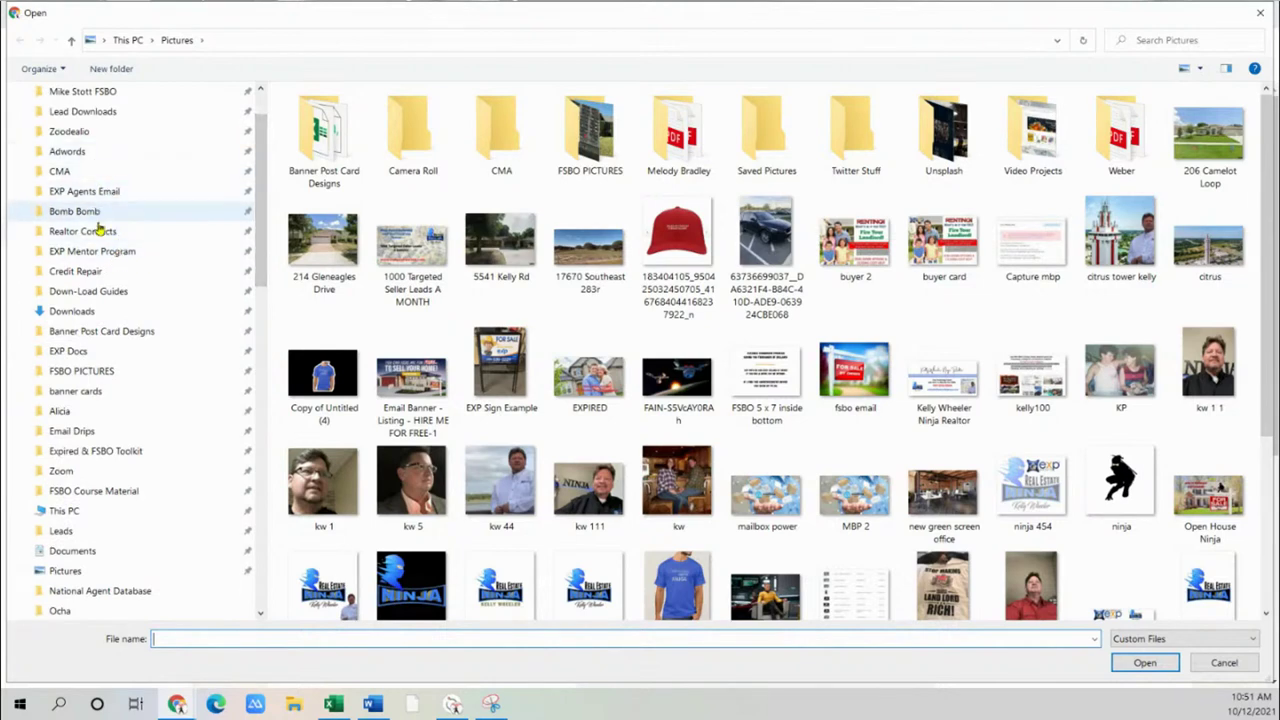
click(85, 373)
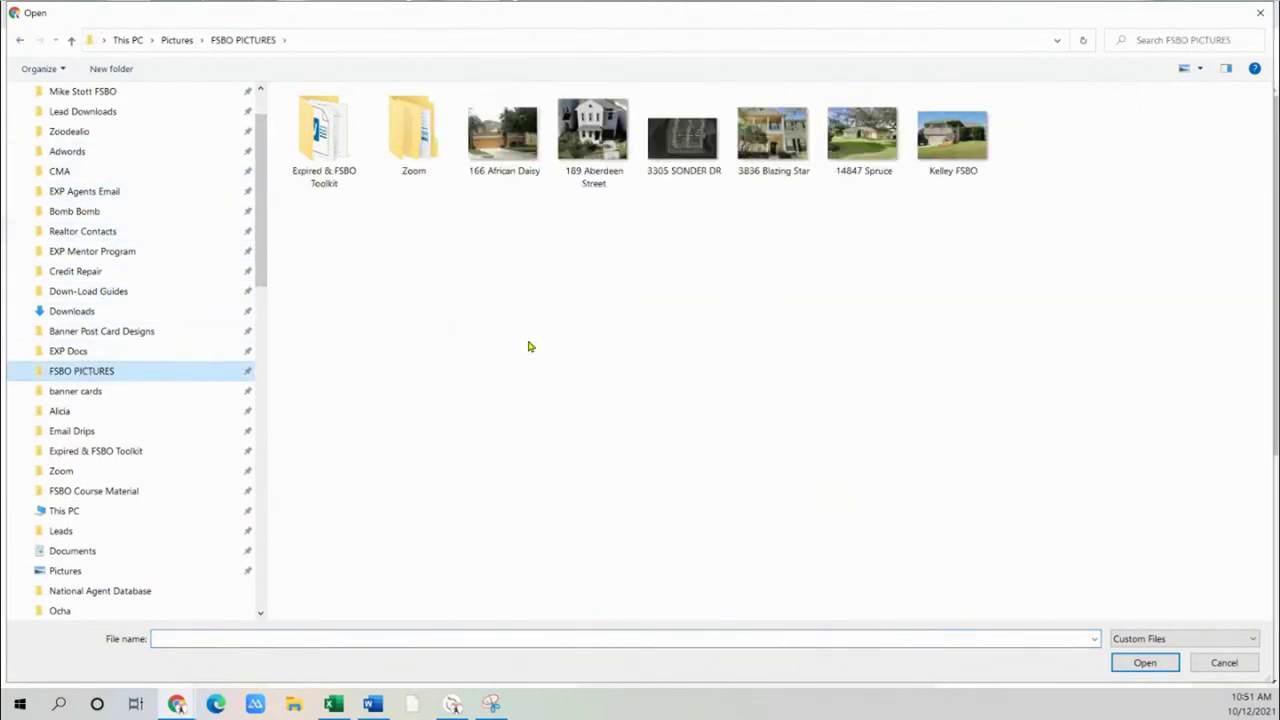
double_click(954, 137)
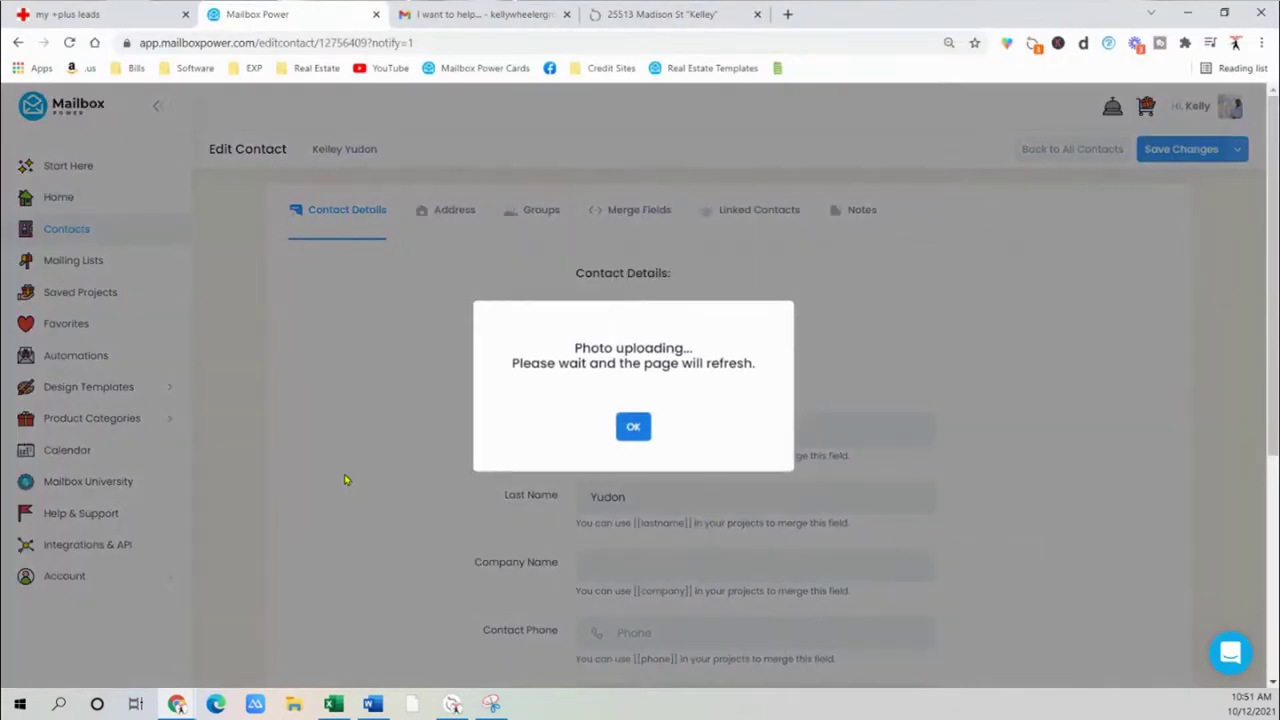
click(633, 428)
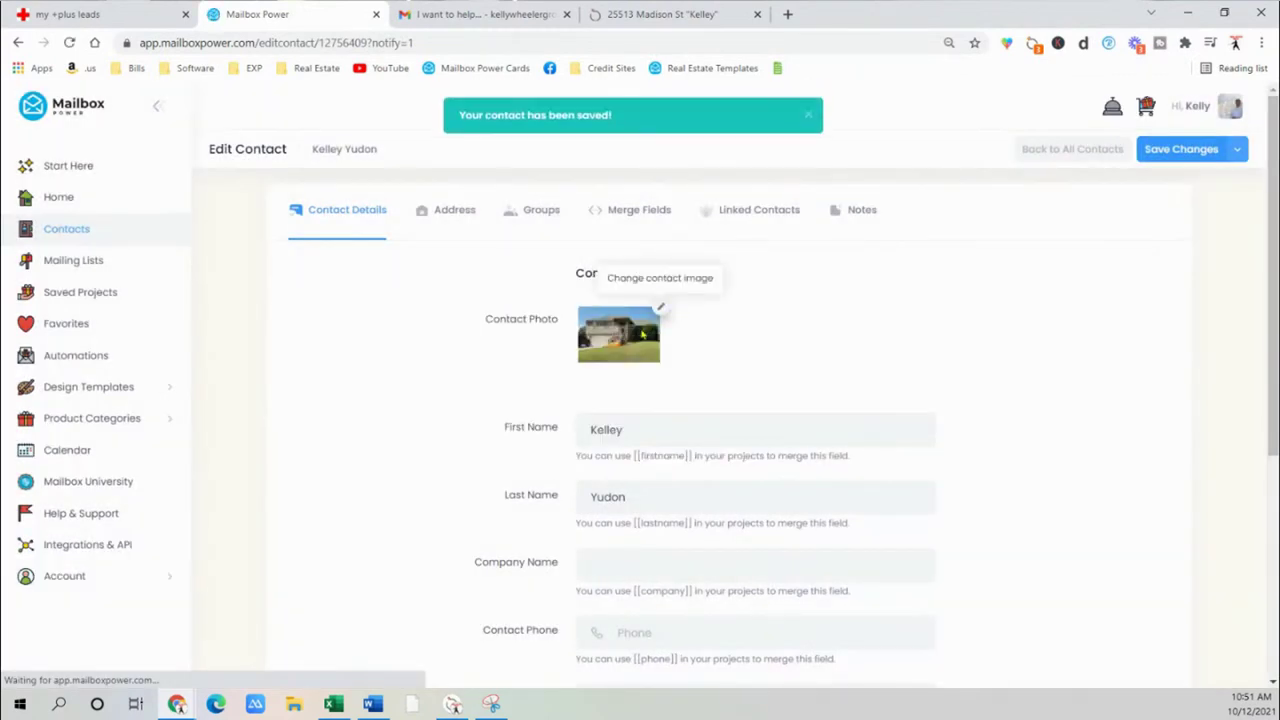
click(1198, 150)
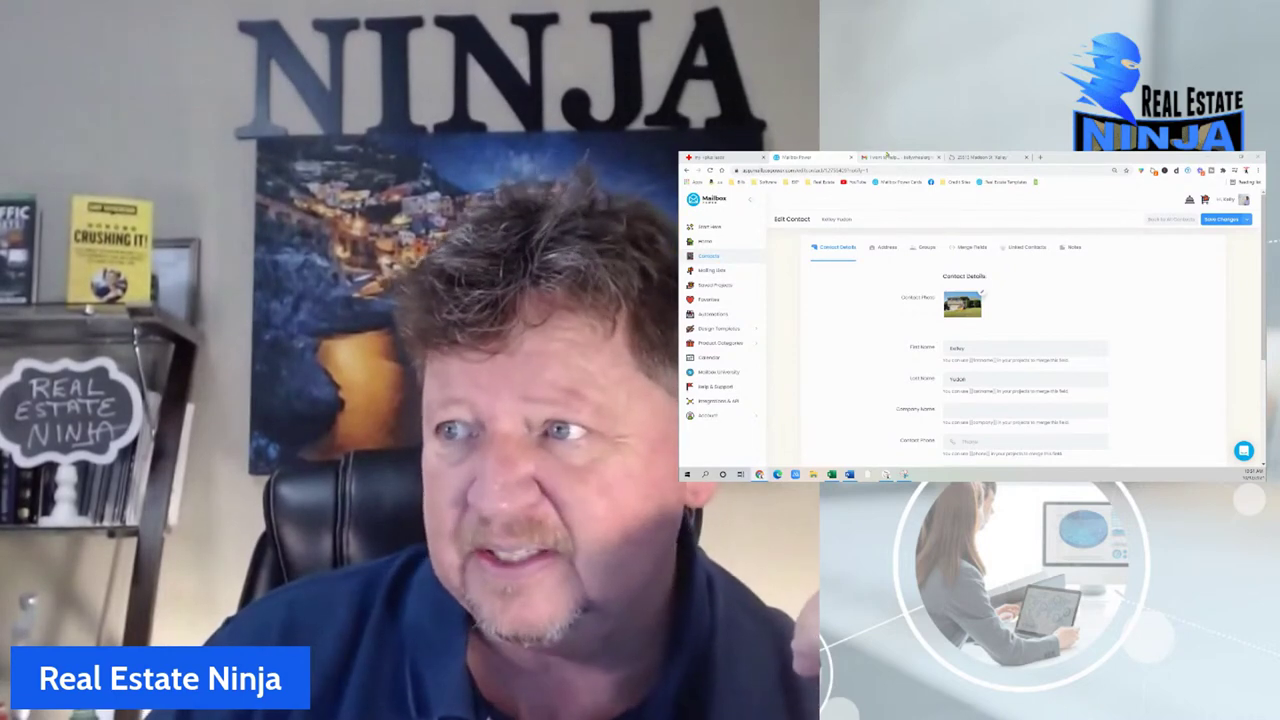
- Review the video email sent to the seller in Gmail, and examine the shipments of the FSBO Drip automation in Mailbox Power
click(918, 157)
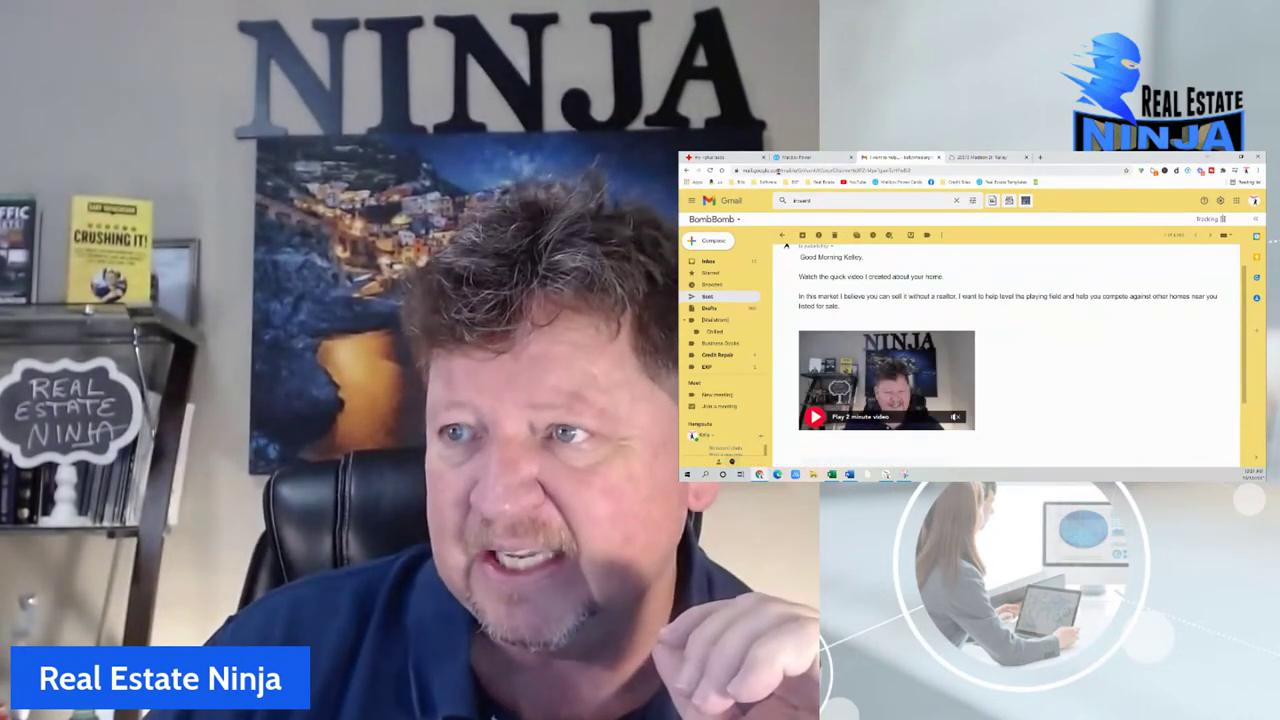
click(795, 157)
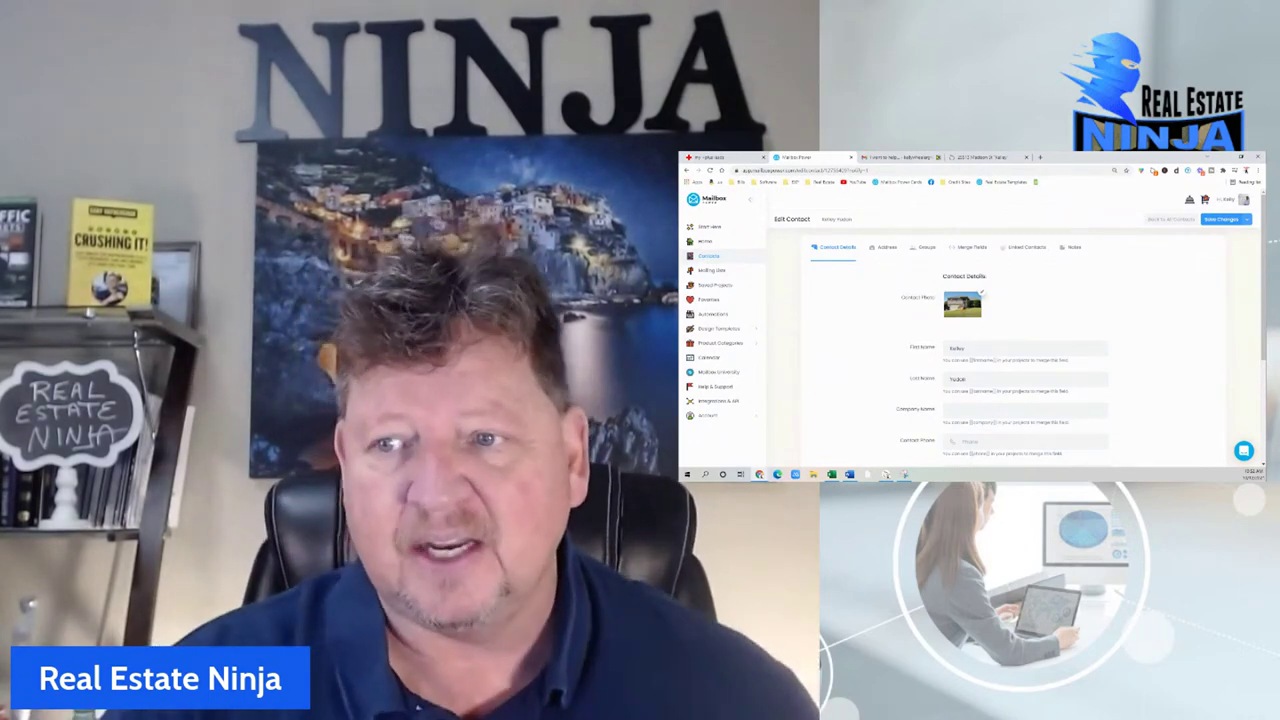
click(720, 317)
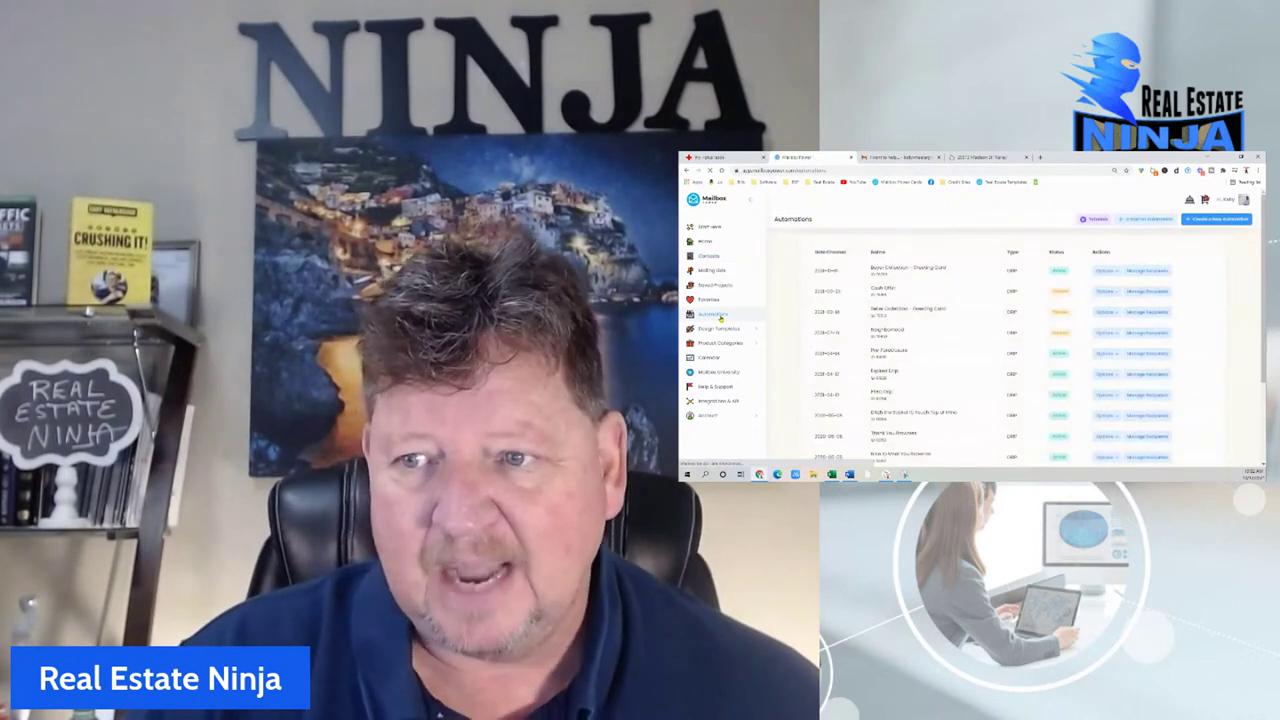
scroll(930, 343, down, 2)
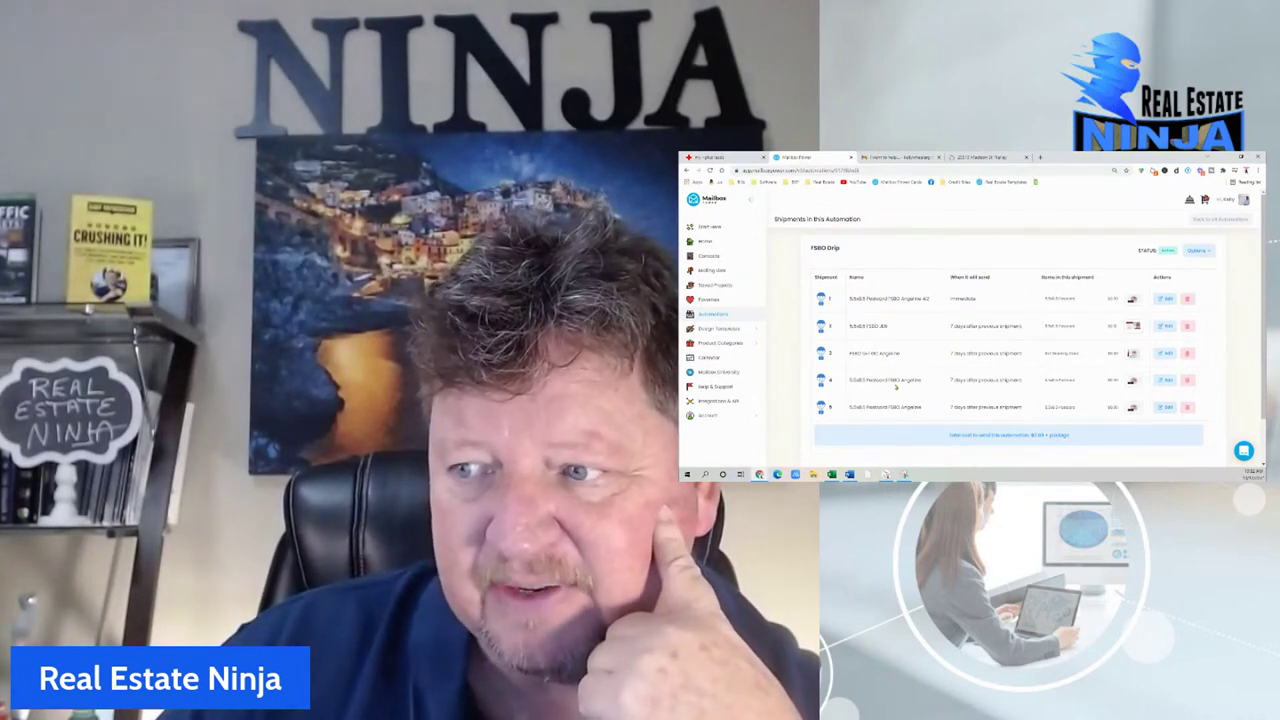
- Open recipient management for the FSBO Drip automation, and copy the seller's full name from the My +Plus Leads listing
click(713, 314)
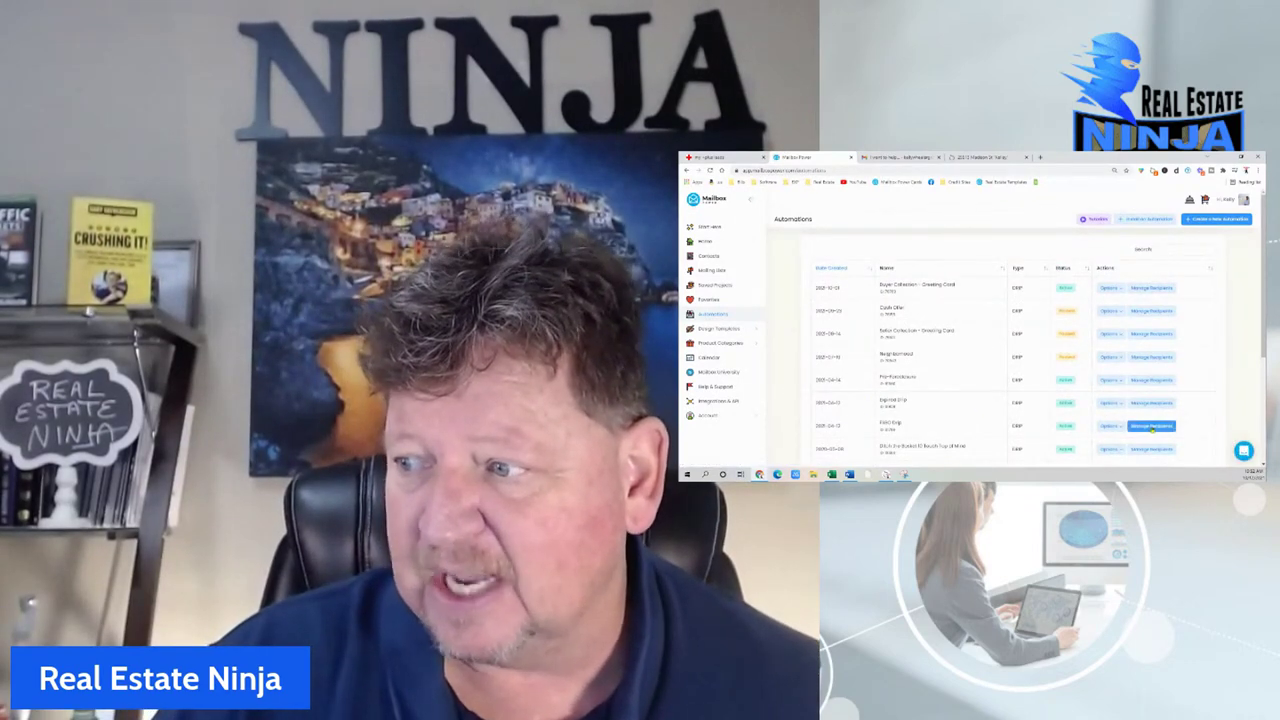
click(1151, 427)
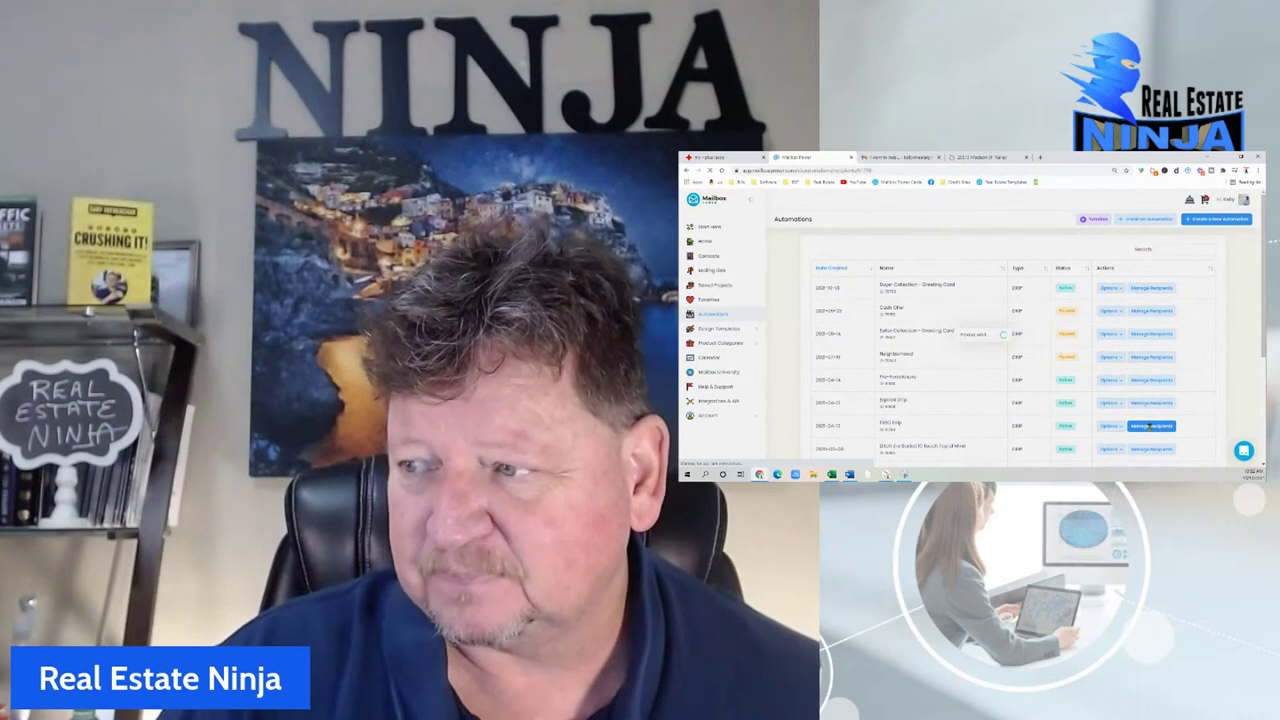
click(719, 157)
scroll(871, 346, down, 3)
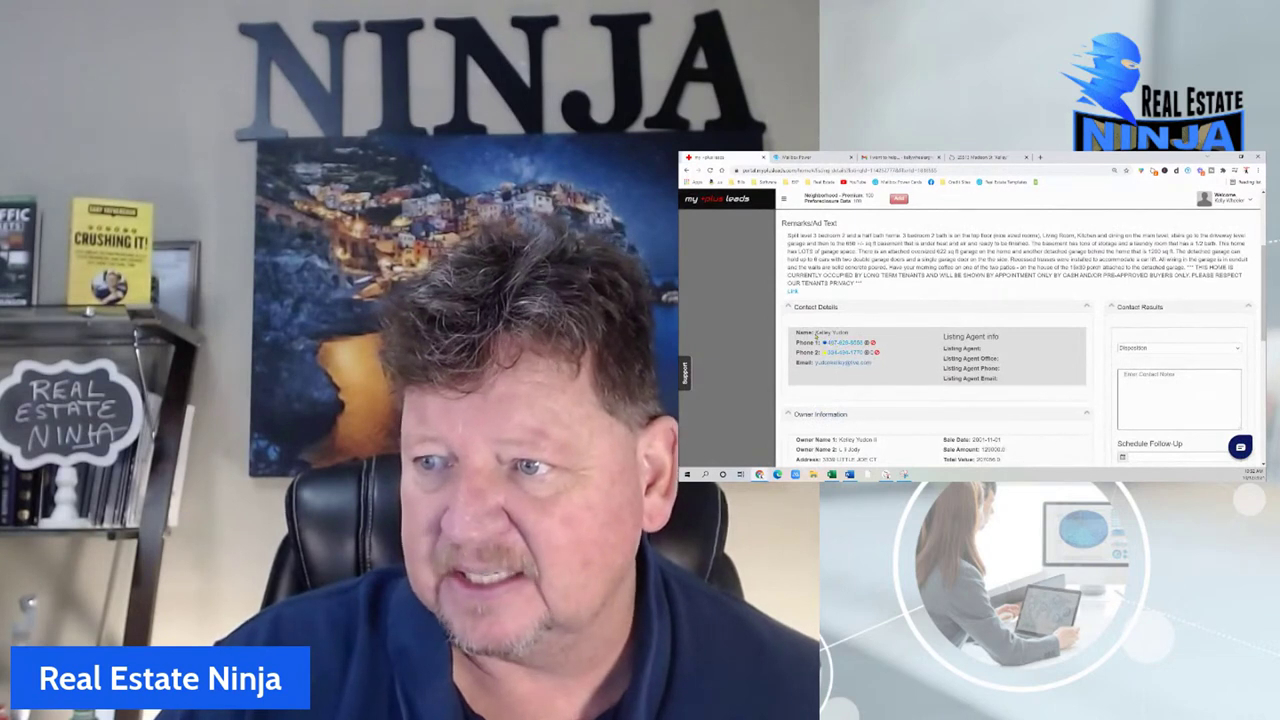
right_click(851, 336)
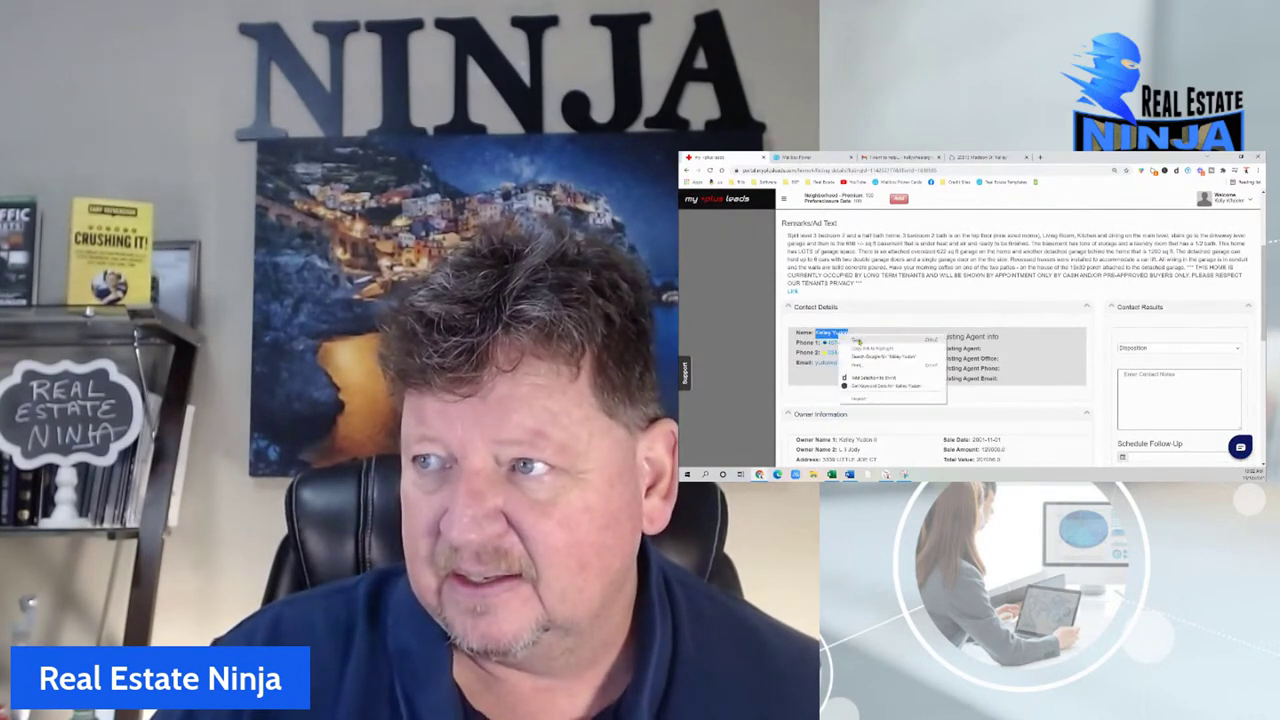
click(868, 339)
click(834, 157)
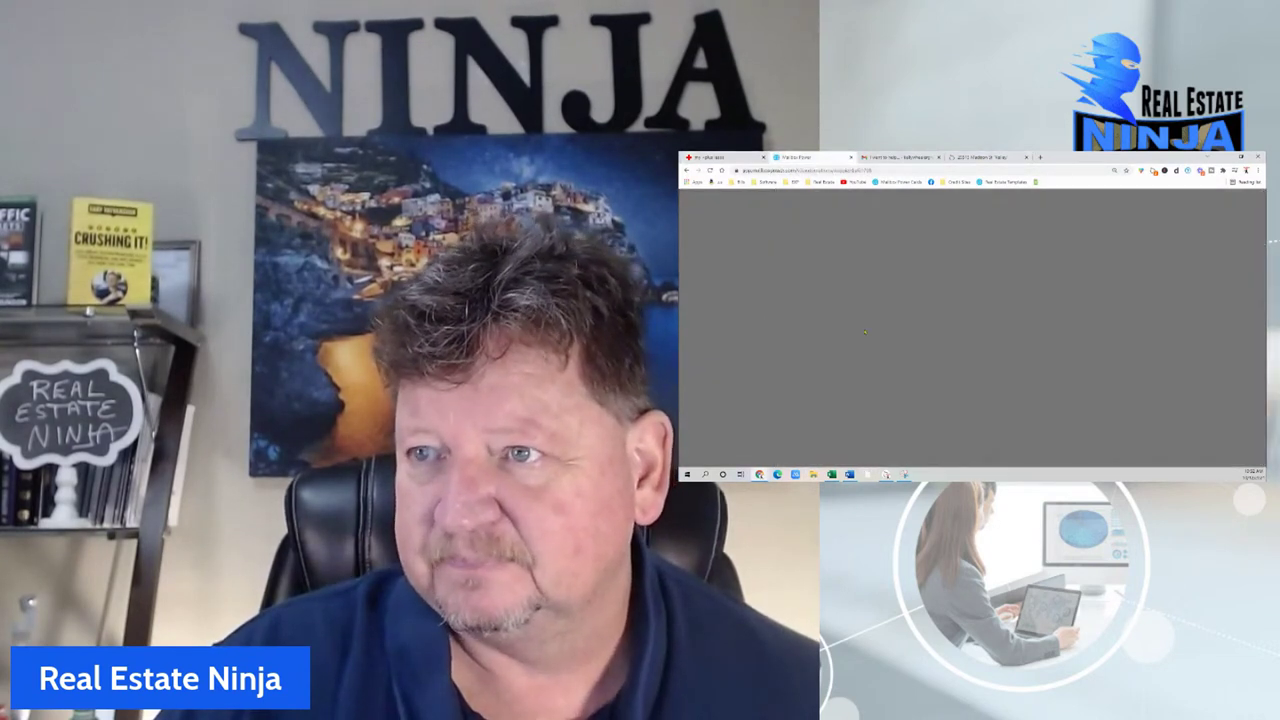